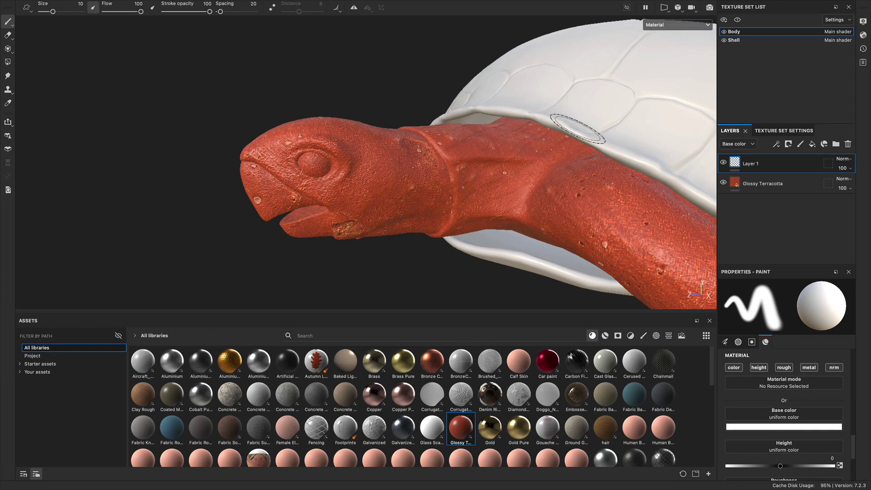
# Step: Examine the Glossy Terracotta material on the turtle's head, neck and front leg from several angles and distances
pyautogui.moveTo(403, 175)
pyautogui.keyDown('alt'); pyautogui.mouseDown()
pyautogui.moveTo(513, 177)
pyautogui.moveTo(366, 175)
pyautogui.moveTo(382, 201)
pyautogui.moveTo(407, 191)
pyautogui.mouseUp(); pyautogui.keyUp('alt')
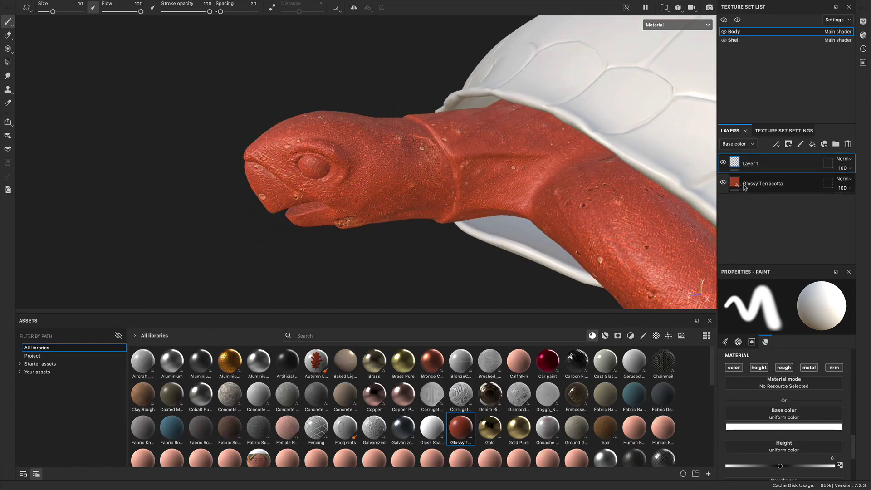
pyautogui.click(771, 184)
pyautogui.click(774, 172)
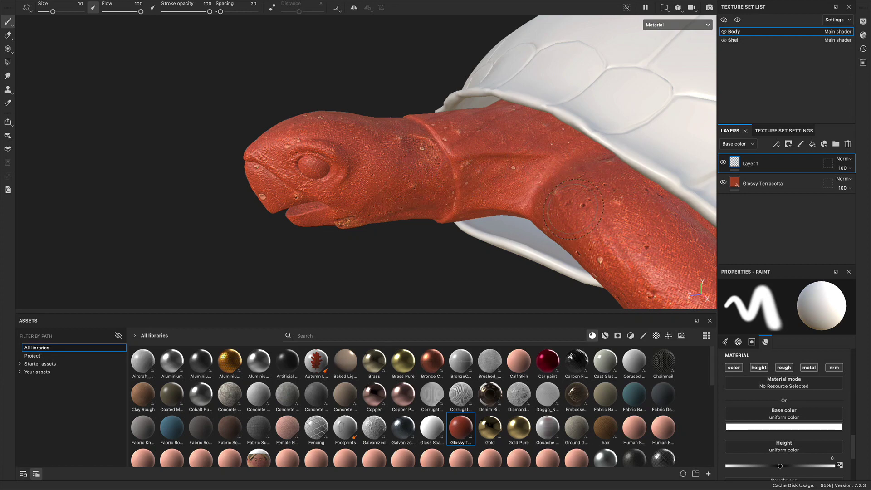
pyautogui.keyDown('alt'); pyautogui.moveTo(527, 153); pyautogui.dragTo(449, 186); pyautogui.keyUp('alt')
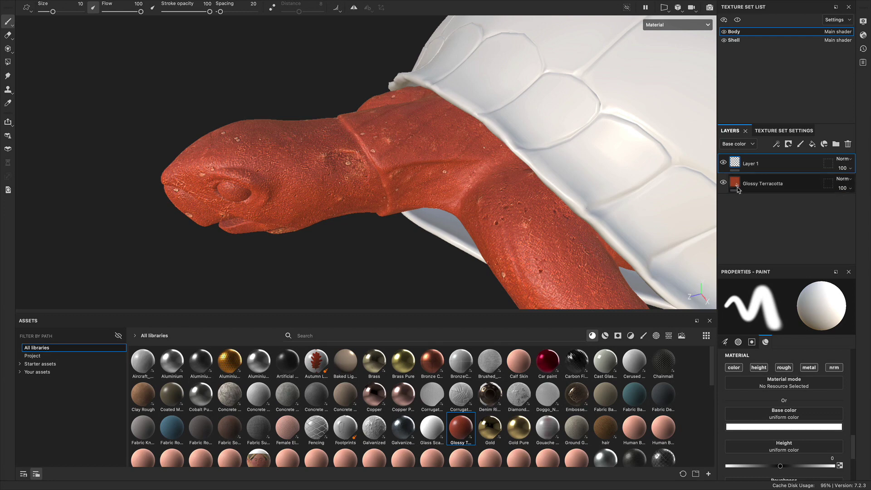
pyautogui.keyDown('alt'); pyautogui.moveTo(651, 215); pyautogui.dragTo(522, 186); pyautogui.keyUp('alt')
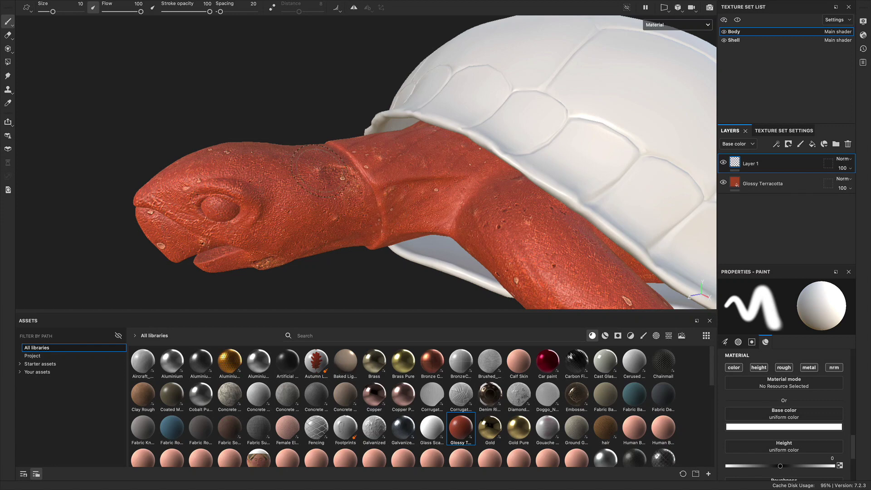
pyautogui.keyDown('alt'); pyautogui.moveTo(504, 174); pyautogui.dragTo(496, 139, button='middle'); pyautogui.keyUp('alt')
pyautogui.keyDown('alt'); pyautogui.moveTo(496, 139); pyautogui.dragTo(376, 202, button='right'); pyautogui.keyUp('alt')
pyautogui.keyDown('alt'); pyautogui.moveTo(373, 199); pyautogui.dragTo(389, 197); pyautogui.keyUp('alt')
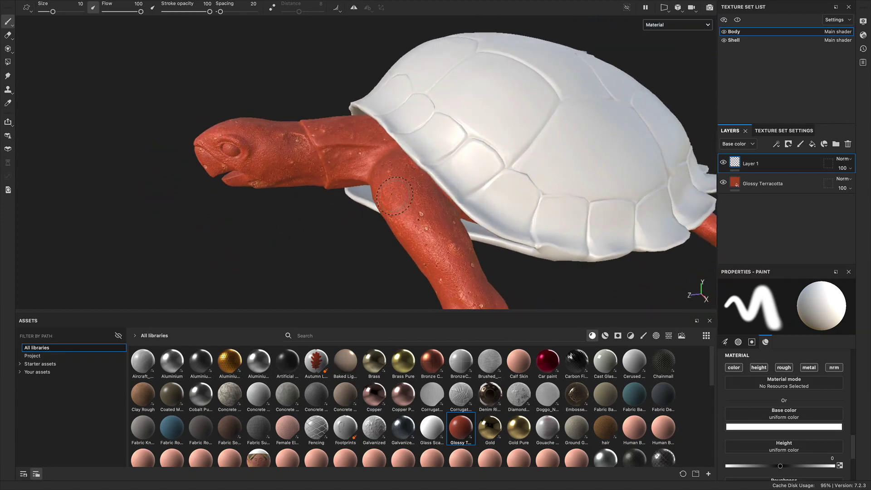
pyautogui.keyDown('alt'); pyautogui.moveTo(361, 132); pyautogui.dragTo(461, 168, button='middle'); pyautogui.keyUp('alt')
pyautogui.keyDown('alt'); pyautogui.moveTo(461, 168); pyautogui.dragTo(580, 211, button='right'); pyautogui.keyUp('alt')
# Step: Delete the Glossy Terracotta layer from the Body texture set
pyautogui.click(735, 188)
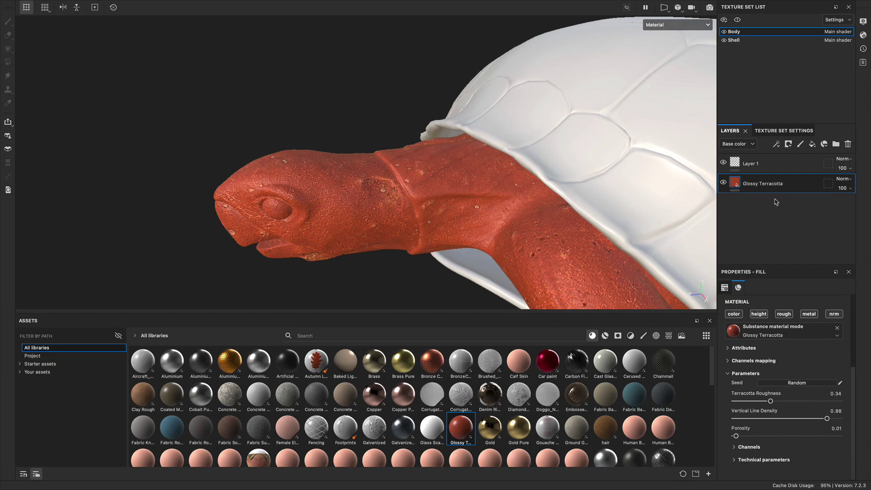
pyautogui.press('Delete')
pyautogui.moveTo(445, 200)
pyautogui.keyDown('alt'); pyautogui.mouseDown()
pyautogui.moveTo(450, 182)
pyautogui.moveTo(514, 149)
pyautogui.moveTo(453, 181)
pyautogui.moveTo(474, 189)
pyautogui.mouseUp(); pyautogui.keyUp('alt')
pyautogui.scroll(5, 447, 195)
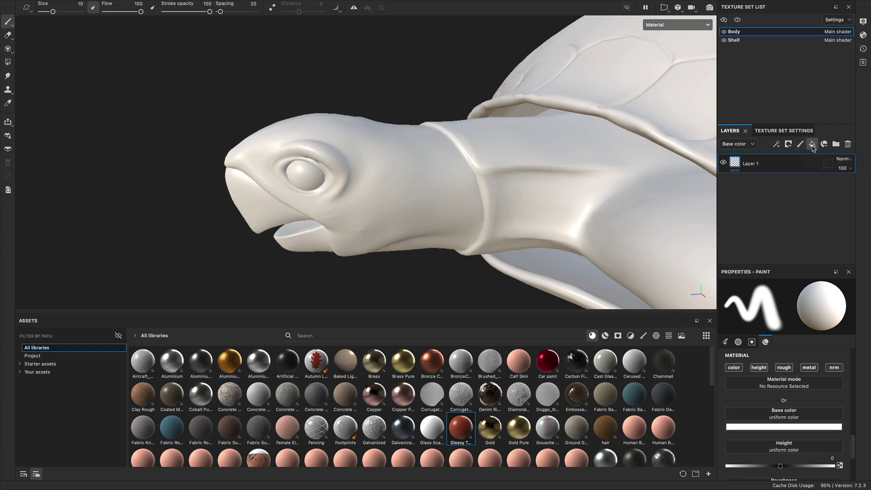
# Step: Add a fill layer to the Body texture set and name it Green
pyautogui.click(812, 144)
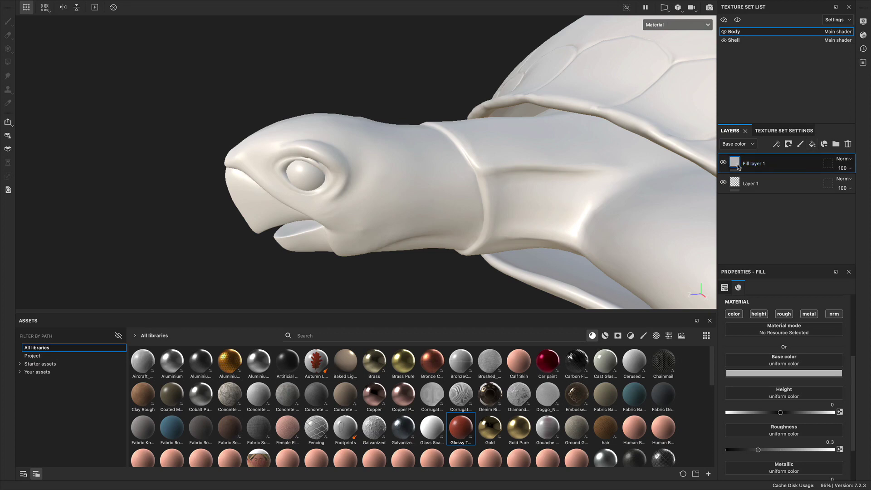
pyautogui.doubleClick(757, 165)
pyautogui.write('GReen')
pyautogui.press('Return')
# Step: Set the Green fill layer's base color to the dark green 42742a
pyautogui.keyDown('alt'); pyautogui.moveTo(439, 161); pyautogui.dragTo(446, 164); pyautogui.keyUp('alt')
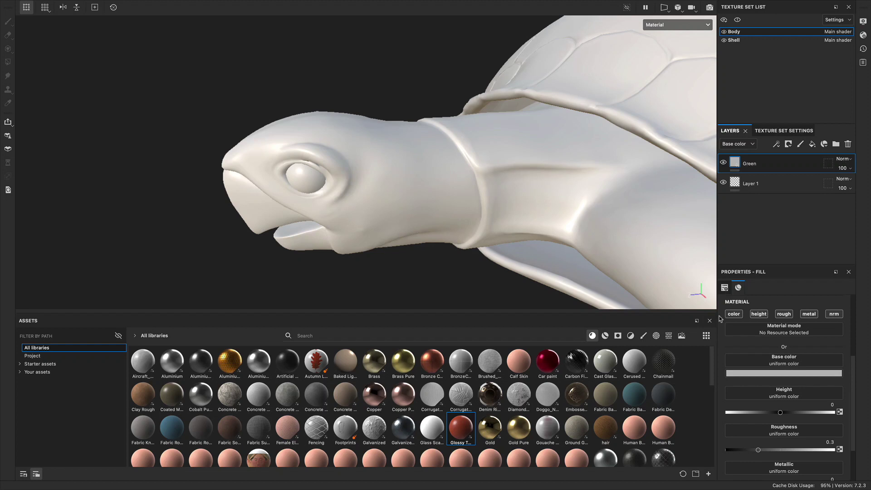
pyautogui.click(778, 375)
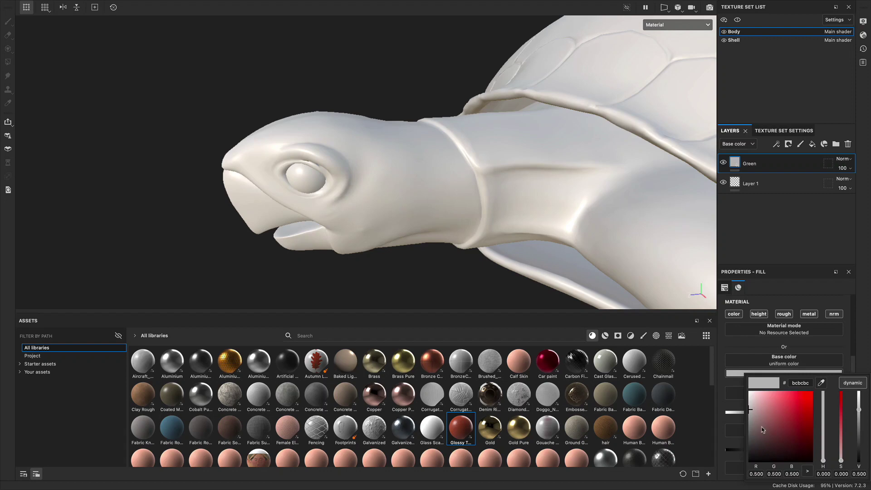
pyautogui.click(787, 417)
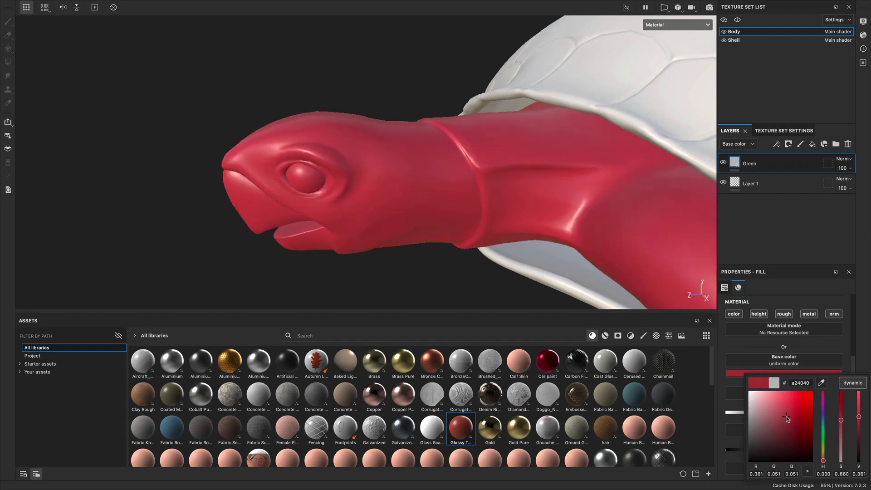
pyautogui.moveTo(823, 460); pyautogui.dragTo(824, 442)
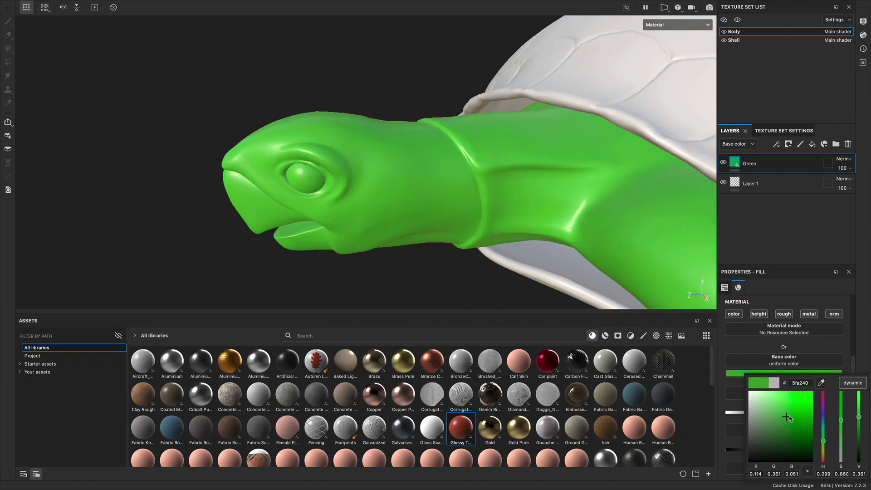
pyautogui.click(788, 423)
pyautogui.moveTo(860, 425)
pyautogui.mouseDown()
pyautogui.moveTo(859, 448)
pyautogui.moveTo(858, 431)
pyautogui.mouseUp()
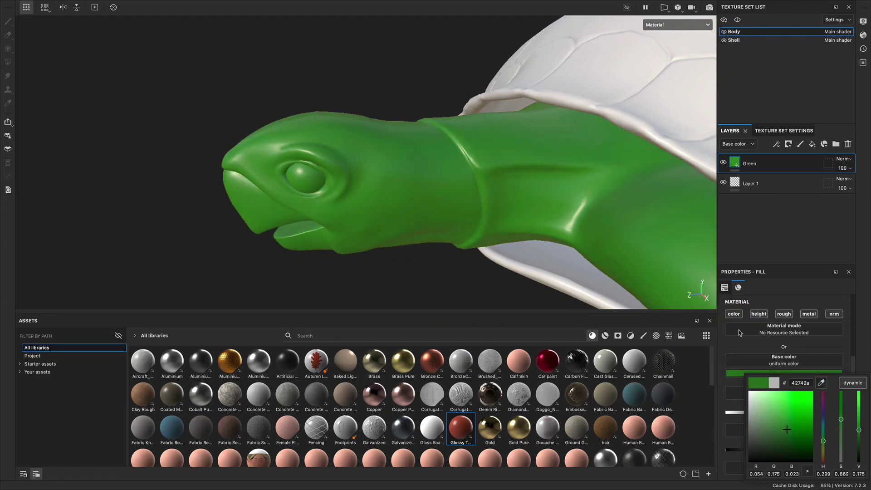
pyautogui.click(474, 269)
# Step: Try a roughness of 0 on the Green fill layer and inspect the reflections on the turtle's head
pyautogui.keyDown('alt'); pyautogui.moveTo(474, 269); pyautogui.dragTo(228, 200); pyautogui.keyUp('alt')
pyautogui.keyDown('alt'); pyautogui.moveTo(465, 143); pyautogui.dragTo(422, 136); pyautogui.keyUp('alt')
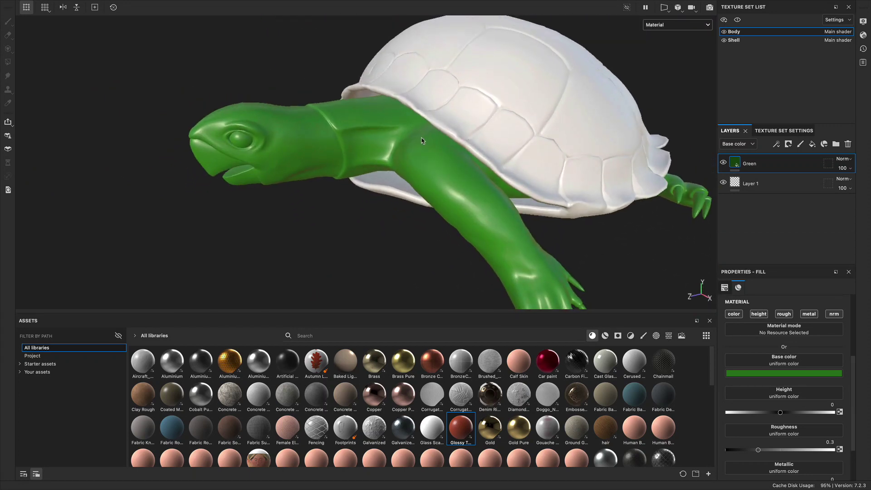
pyautogui.keyDown('alt'); pyautogui.moveTo(352, 158); pyautogui.dragTo(601, 187, button='right'); pyautogui.keyUp('alt')
pyautogui.keyDown('alt'); pyautogui.moveTo(601, 187); pyautogui.dragTo(502, 174); pyautogui.keyUp('alt')
pyautogui.keyDown('alt'); pyautogui.moveTo(547, 197); pyautogui.dragTo(564, 218); pyautogui.keyUp('alt')
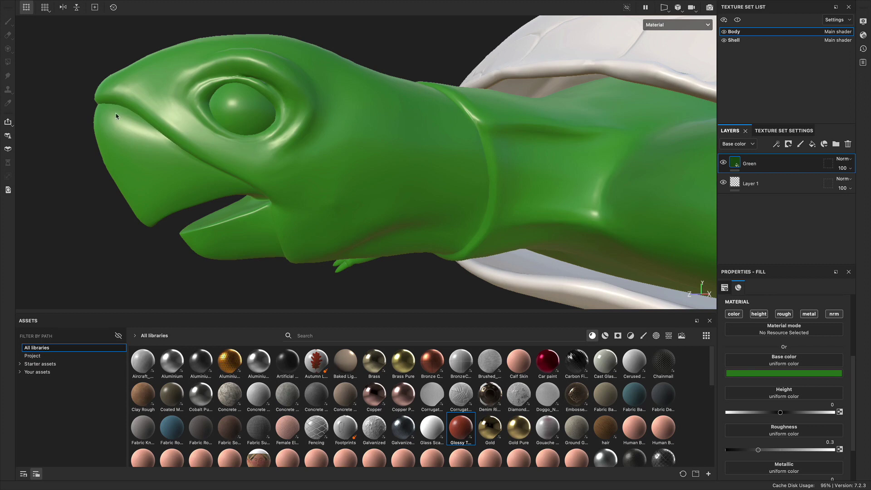
pyautogui.scroll(-3, 826, 400)
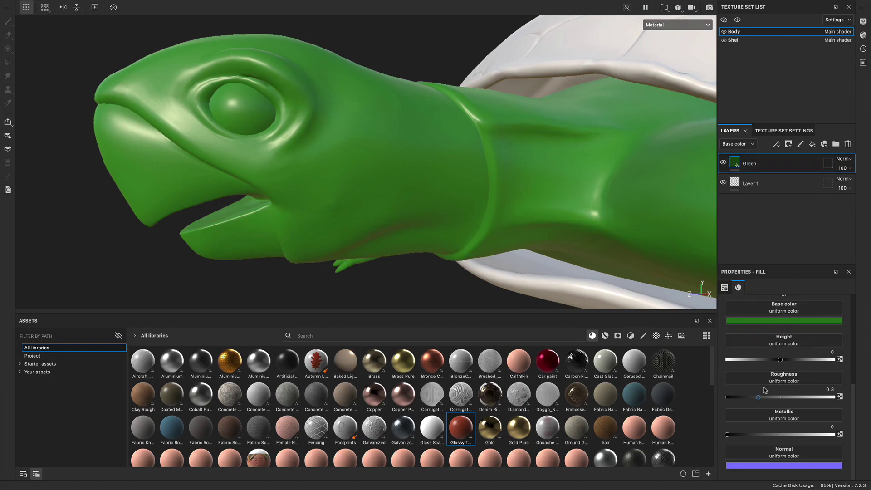
pyautogui.moveTo(760, 398); pyautogui.dragTo(718, 404)
pyautogui.keyDown('alt'); pyautogui.moveTo(449, 145); pyautogui.dragTo(573, 313); pyautogui.keyUp('alt')
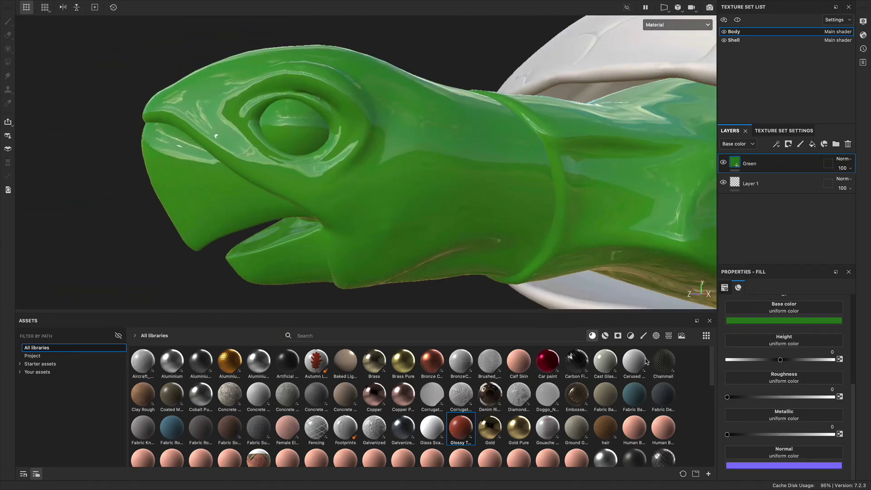
# Step: Try a much higher roughness on the Green fill layer for a matte skin finish
pyautogui.moveTo(728, 397); pyautogui.dragTo(759, 403)
pyautogui.keyDown('alt'); pyautogui.moveTo(509, 164); pyautogui.dragTo(377, 194); pyautogui.keyUp('alt')
pyautogui.keyDown('alt'); pyautogui.moveTo(376, 194); pyautogui.dragTo(399, 145, button='middle'); pyautogui.keyUp('alt')
pyautogui.keyDown('alt'); pyautogui.moveTo(490, 157); pyautogui.dragTo(614, 231, button='right'); pyautogui.keyUp('alt')
pyautogui.moveTo(760, 398); pyautogui.dragTo(836, 402)
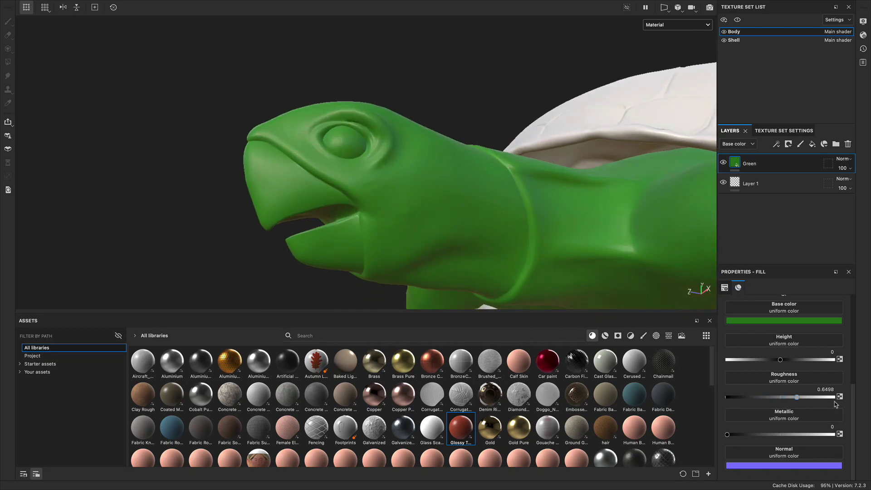
pyautogui.keyDown('alt'); pyautogui.moveTo(472, 209); pyautogui.dragTo(449, 220); pyautogui.keyUp('alt')
# Step: Lower the Green fill layer's roughness to about 0.13 for a glossy skin finish
pyautogui.moveTo(827, 401); pyautogui.dragTo(754, 405)
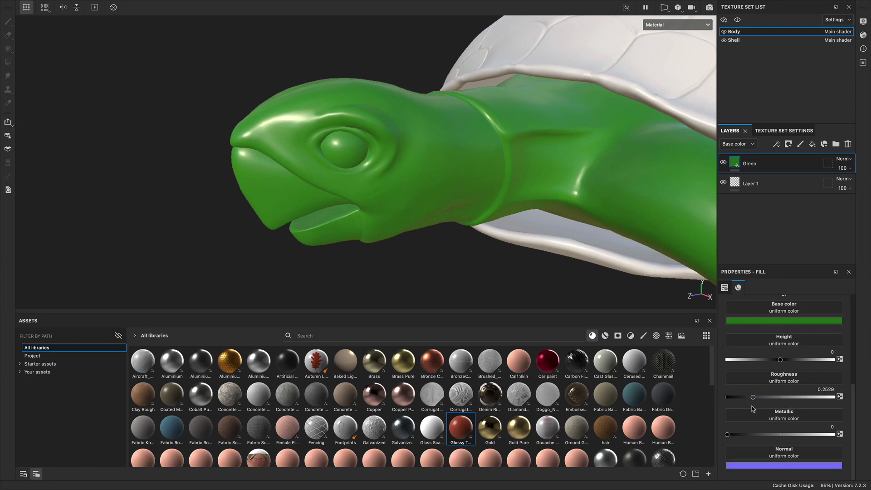
pyautogui.moveTo(754, 398); pyautogui.dragTo(747, 402)
pyautogui.keyDown('alt'); pyautogui.moveTo(395, 172); pyautogui.dragTo(396, 195); pyautogui.keyUp('alt')
pyautogui.keyDown('alt'); pyautogui.moveTo(396, 194); pyautogui.dragTo(452, 219, button='middle'); pyautogui.keyUp('alt')
pyautogui.keyDown('alt'); pyautogui.moveTo(574, 198); pyautogui.dragTo(685, 369); pyautogui.keyUp('alt')
pyautogui.moveTo(748, 400); pyautogui.dragTo(742, 404)
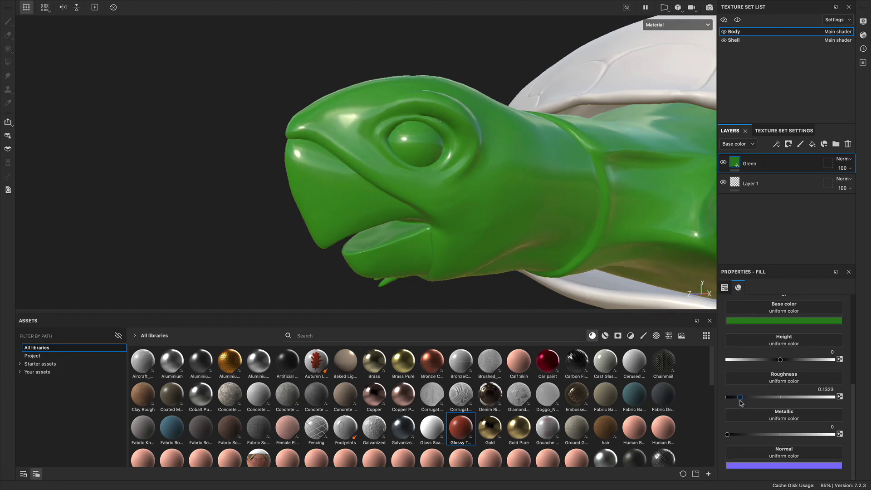
pyautogui.keyDown('alt'); pyautogui.moveTo(505, 208); pyautogui.dragTo(450, 200); pyautogui.keyUp('alt')
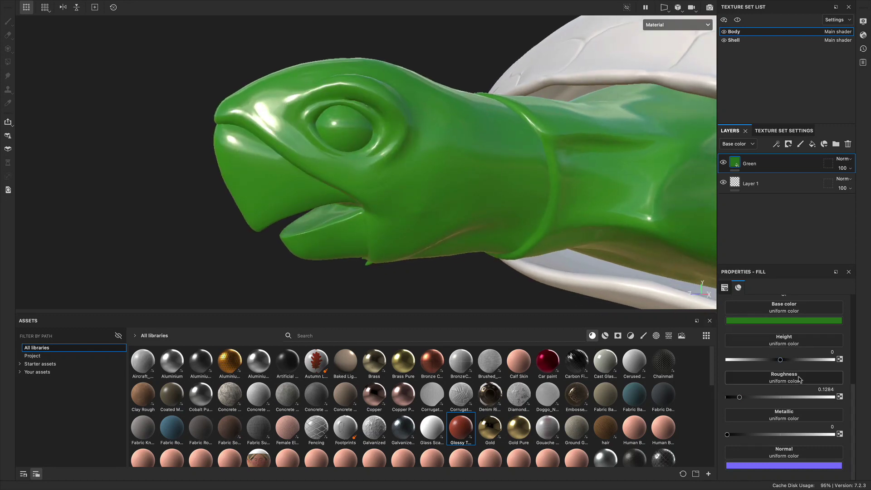
pyautogui.moveTo(853, 398)
pyautogui.mouseDown()
pyautogui.moveTo(851, 388)
pyautogui.moveTo(851, 399)
pyautogui.mouseUp()
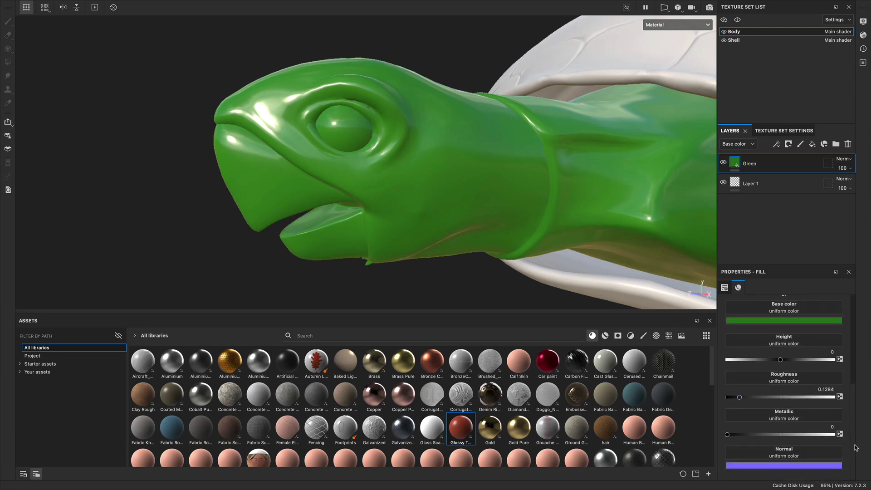
pyautogui.keyDown('alt'); pyautogui.moveTo(448, 143); pyautogui.dragTo(459, 195); pyautogui.keyUp('alt')
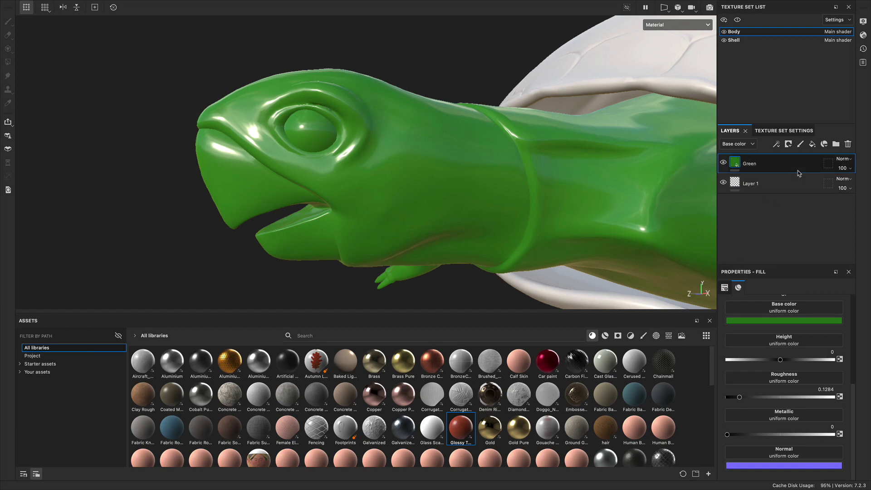
# Step: Add a paint layer directly above the Green fill layer
pyautogui.click(801, 144)
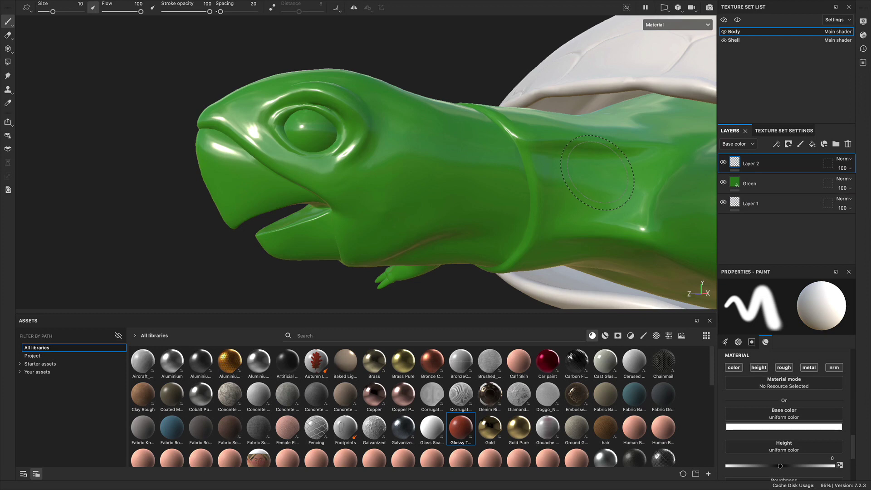
pyautogui.keyDown('alt'); pyautogui.moveTo(669, 166); pyautogui.dragTo(590, 177); pyautogui.keyUp('alt')
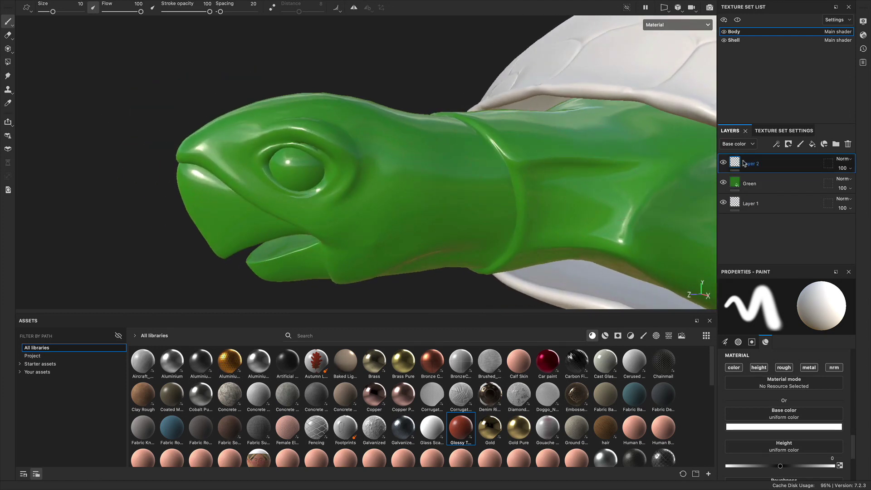
pyautogui.moveTo(528, 153)
pyautogui.keyDown('alt'); pyautogui.mouseDown()
pyautogui.moveTo(473, 179)
pyautogui.moveTo(438, 148)
pyautogui.moveTo(502, 117)
pyautogui.moveTo(432, 169)
pyautogui.mouseUp(); pyautogui.keyUp('alt')
pyautogui.keyDown('alt'); pyautogui.moveTo(432, 169); pyautogui.dragTo(576, 162, button='right'); pyautogui.keyUp('alt')
pyautogui.keyDown('alt'); pyautogui.moveTo(576, 162); pyautogui.dragTo(463, 170); pyautogui.keyUp('alt')
pyautogui.keyDown('alt'); pyautogui.moveTo(535, 166); pyautogui.dragTo(448, 192); pyautogui.keyUp('alt')
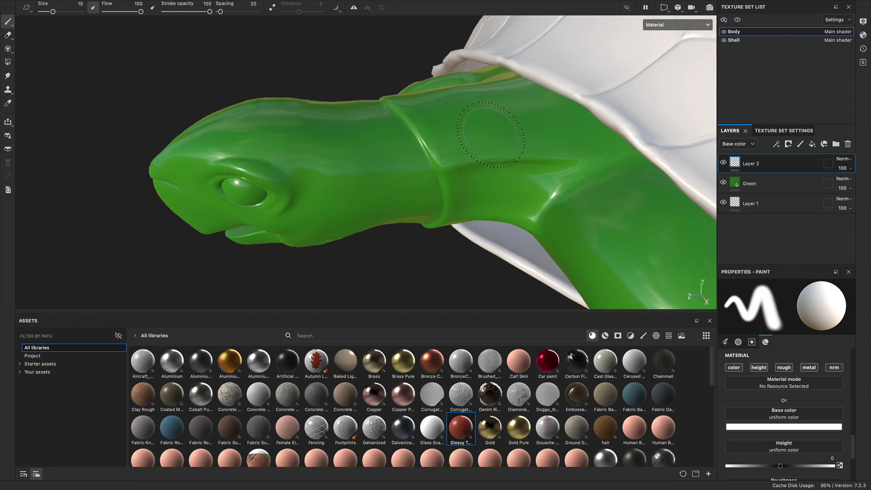
pyautogui.moveTo(493, 162)
pyautogui.keyDown('alt'); pyautogui.mouseDown()
pyautogui.moveTo(455, 152)
pyautogui.moveTo(452, 197)
pyautogui.moveTo(492, 169)
pyautogui.moveTo(441, 191)
pyautogui.mouseUp(); pyautogui.keyUp('alt')
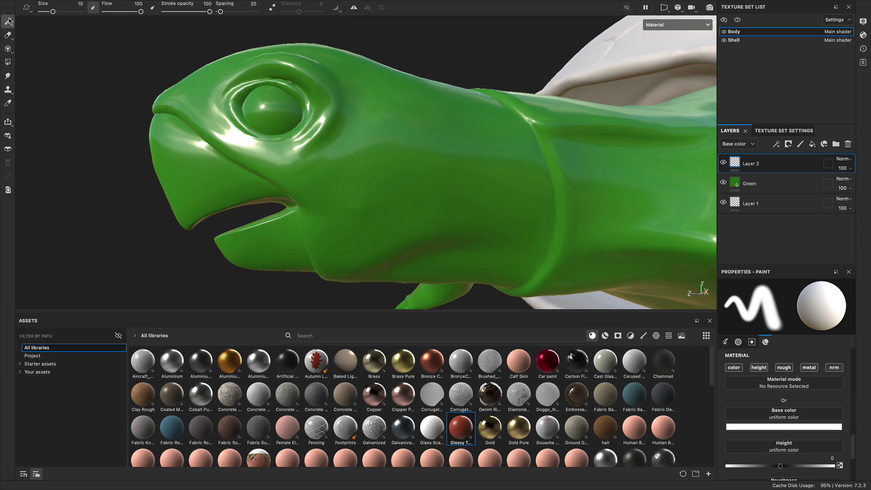
# Step: Paint a curving white stroke along the side of the turtle's neck using the Paint tool at size 2.41
pyautogui.click(12, 27)
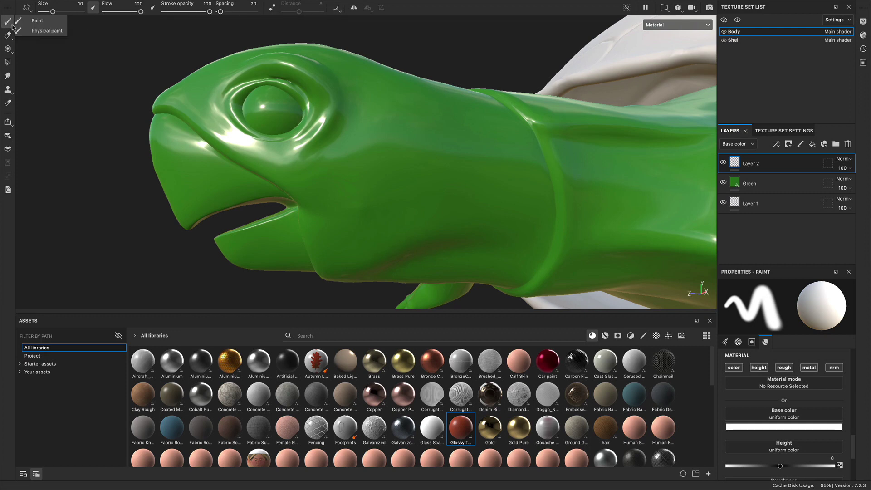
pyautogui.click(40, 24)
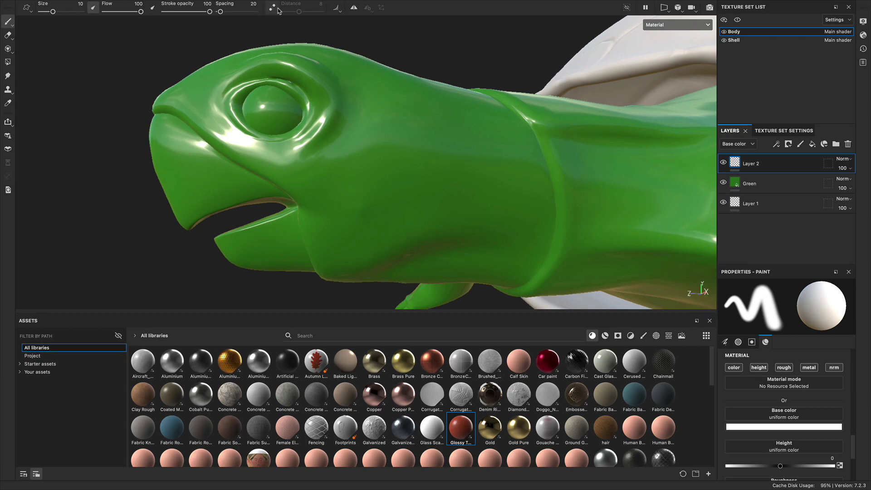
pyautogui.moveTo(53, 13); pyautogui.dragTo(46, 13)
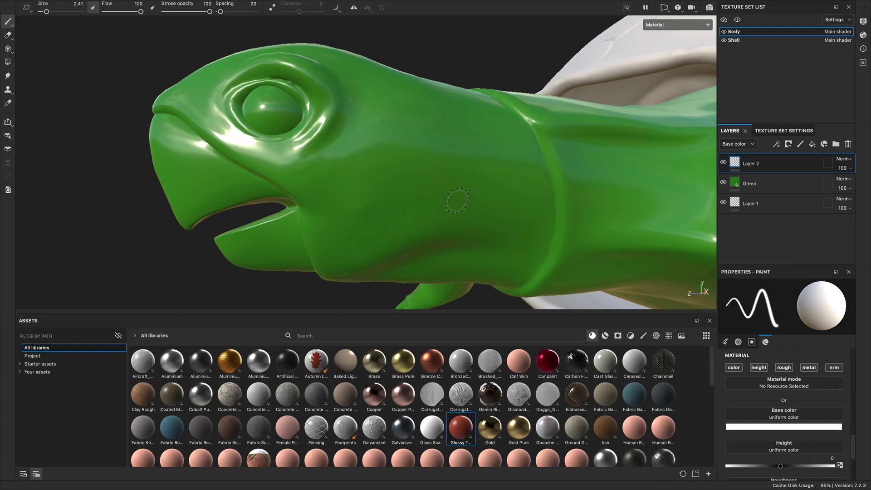
pyautogui.moveTo(474, 209)
pyautogui.mouseDown()
pyautogui.moveTo(432, 192)
pyautogui.moveTo(428, 121)
pyautogui.moveTo(479, 165)
pyautogui.moveTo(529, 132)
pyautogui.moveTo(551, 179)
pyautogui.moveTo(472, 252)
pyautogui.moveTo(544, 192)
pyautogui.moveTo(482, 193)
pyautogui.mouseUp()
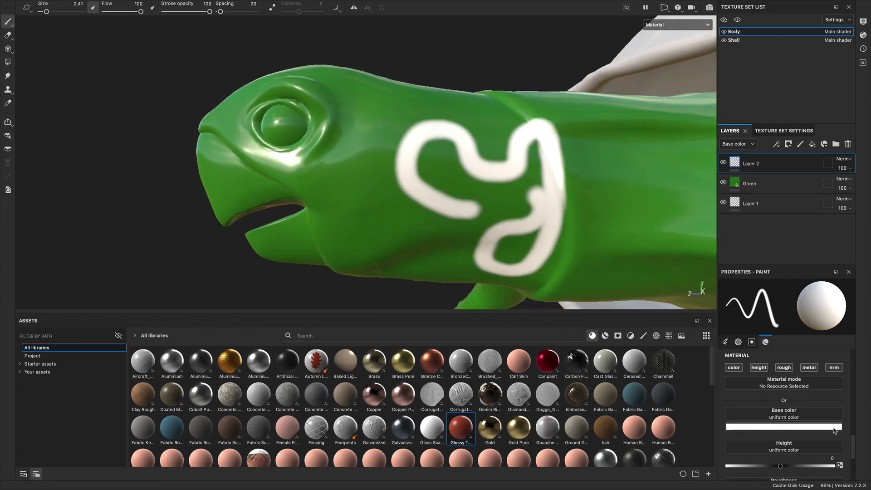
# Step: Change the paint brush's base color to pure red, ff0000
pyautogui.click(788, 429)
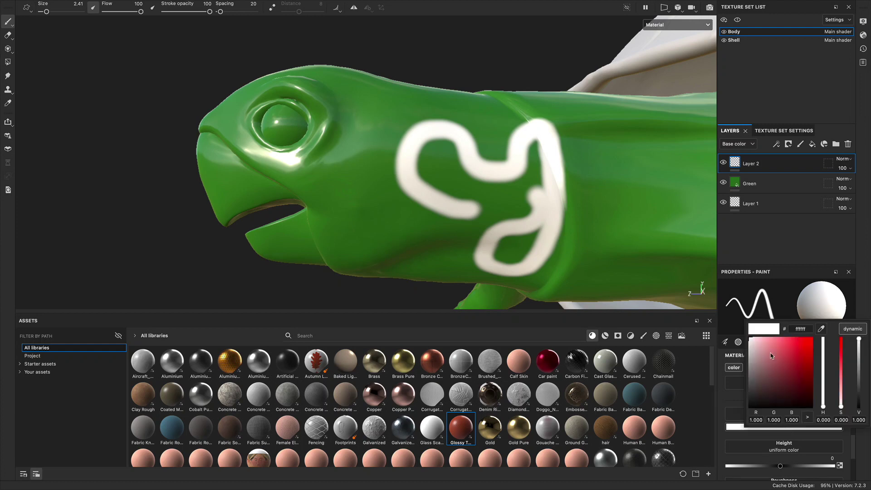
pyautogui.keyDown('alt'); pyautogui.moveTo(591, 191); pyautogui.dragTo(491, 173, button='middle'); pyautogui.keyUp('alt')
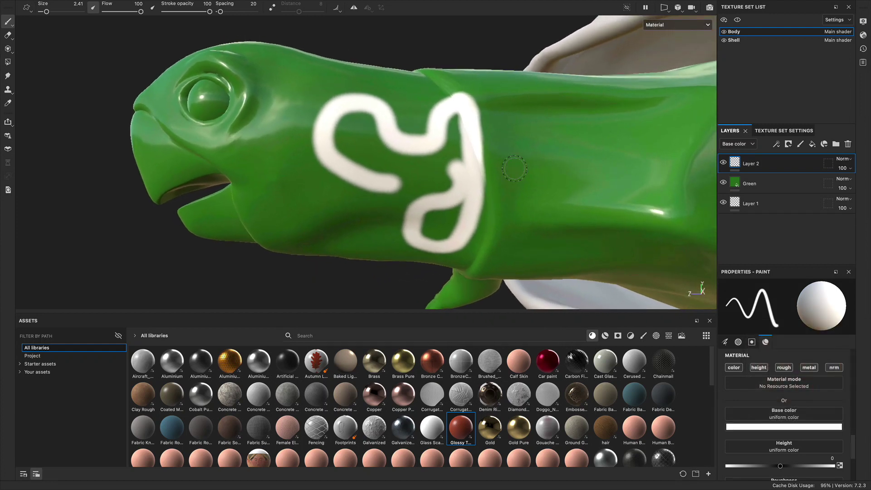
pyautogui.keyDown('alt'); pyautogui.moveTo(491, 174); pyautogui.dragTo(501, 174); pyautogui.keyUp('alt')
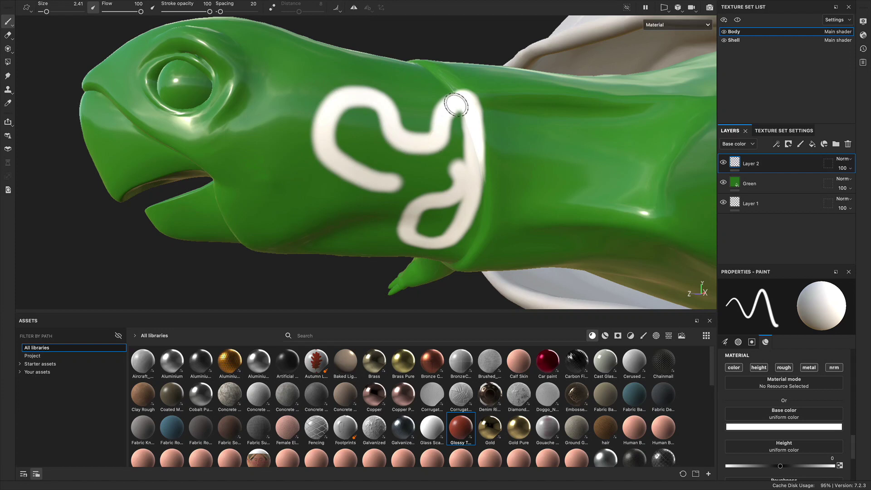
pyautogui.click(786, 429)
pyautogui.moveTo(792, 400); pyautogui.dragTo(819, 334)
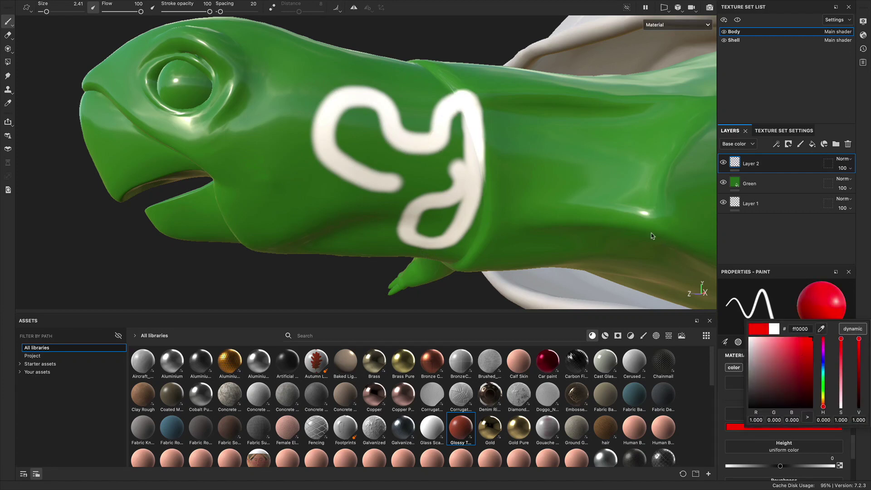
# Step: Paint a curving red stroke on the turtle's neck behind the collar fold
pyautogui.click(550, 161)
pyautogui.moveTo(606, 173)
pyautogui.mouseDown()
pyautogui.moveTo(550, 136)
pyautogui.moveTo(649, 145)
pyautogui.moveTo(678, 133)
pyautogui.mouseUp()
# Step: Change the brush's base color to blue and scribble blue strokes over the turtle's neck and the top of its head
pyautogui.click(778, 429)
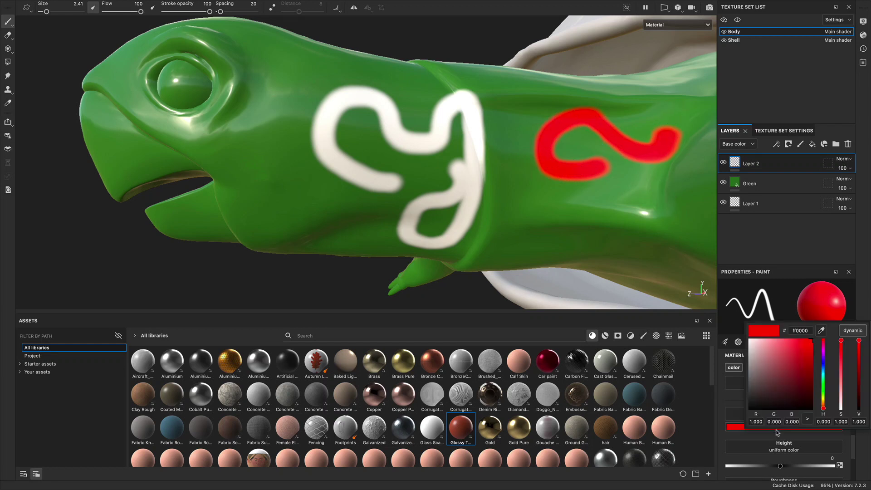
pyautogui.click(824, 361)
pyautogui.click(566, 209)
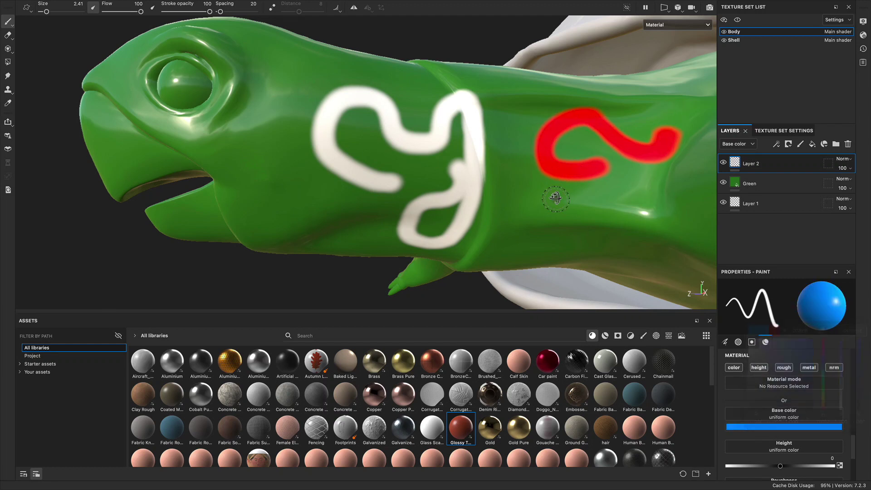
pyautogui.moveTo(549, 238)
pyautogui.keyDown('alt'); pyautogui.mouseDown()
pyautogui.moveTo(594, 247)
pyautogui.moveTo(654, 170)
pyautogui.moveTo(484, 173)
pyautogui.moveTo(559, 210)
pyautogui.moveTo(521, 210)
pyautogui.moveTo(559, 82)
pyautogui.mouseUp(); pyautogui.keyUp('alt')
pyautogui.moveTo(516, 139)
pyautogui.keyDown('alt'); pyautogui.mouseDown()
pyautogui.moveTo(460, 187)
pyautogui.moveTo(411, 143)
pyautogui.moveTo(382, 188)
pyautogui.mouseUp(); pyautogui.keyUp('alt')
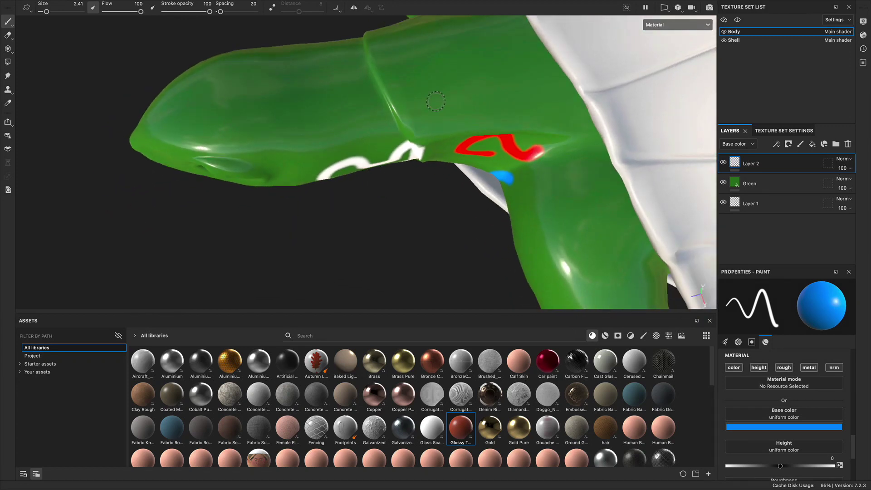
pyautogui.moveTo(274, 108)
pyautogui.mouseDown()
pyautogui.moveTo(270, 93)
pyautogui.moveTo(302, 97)
pyautogui.moveTo(272, 92)
pyautogui.moveTo(309, 68)
pyautogui.moveTo(349, 59)
pyautogui.moveTo(370, 73)
pyautogui.moveTo(371, 95)
pyautogui.moveTo(318, 95)
pyautogui.moveTo(331, 129)
pyautogui.moveTo(365, 129)
pyautogui.moveTo(269, 194)
pyautogui.moveTo(336, 182)
pyautogui.moveTo(358, 247)
pyautogui.moveTo(338, 197)
pyautogui.moveTo(401, 120)
pyautogui.moveTo(420, 157)
pyautogui.moveTo(452, 154)
pyautogui.moveTo(501, 205)
pyautogui.mouseUp()
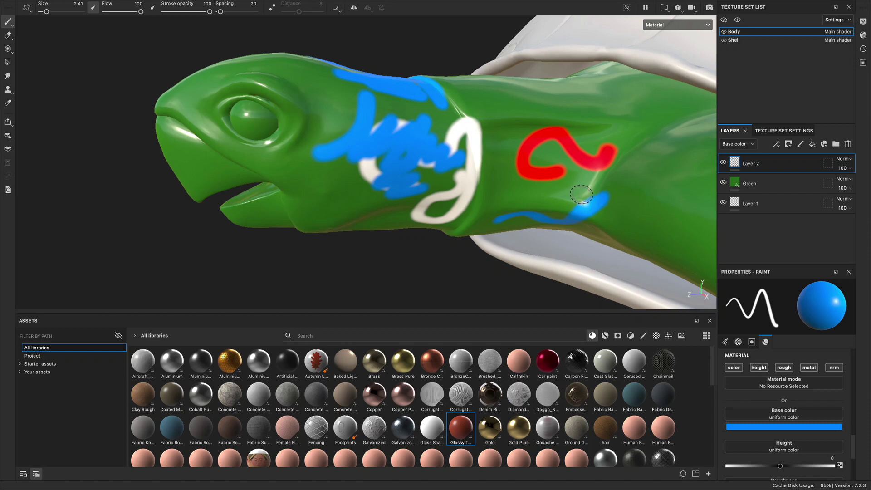
# Step: Erase all the white, red and blue strokes from the head and neck using the Eraser at size 10
pyautogui.click(8, 36)
pyautogui.moveTo(377, 128)
pyautogui.mouseDown()
pyautogui.moveTo(363, 137)
pyautogui.moveTo(362, 107)
pyautogui.mouseUp()
pyautogui.moveTo(347, 152)
pyautogui.keyDown('alt'); pyautogui.mouseDown()
pyautogui.moveTo(335, 145)
pyautogui.moveTo(332, 78)
pyautogui.mouseUp(); pyautogui.keyUp('alt')
pyautogui.moveTo(386, 34)
pyautogui.keyDown('alt'); pyautogui.mouseDown()
pyautogui.moveTo(370, 86)
pyautogui.moveTo(345, 109)
pyautogui.mouseUp(); pyautogui.keyUp('alt')
pyautogui.moveTo(410, 96); pyautogui.dragTo(378, 127)
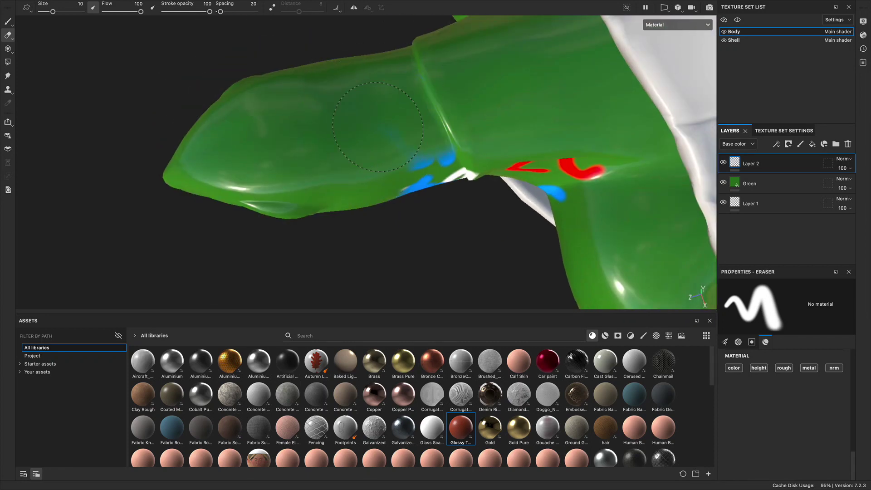
pyautogui.moveTo(431, 150)
pyautogui.keyDown('alt'); pyautogui.mouseDown()
pyautogui.moveTo(417, 177)
pyautogui.moveTo(470, 268)
pyautogui.moveTo(472, 218)
pyautogui.mouseUp(); pyautogui.keyUp('alt')
pyautogui.keyDown('alt'); pyautogui.moveTo(444, 180); pyautogui.dragTo(391, 135, button='middle'); pyautogui.keyUp('alt')
pyautogui.moveTo(522, 147)
pyautogui.mouseDown()
pyautogui.moveTo(526, 168)
pyautogui.moveTo(599, 182)
pyautogui.moveTo(551, 250)
pyautogui.mouseUp()
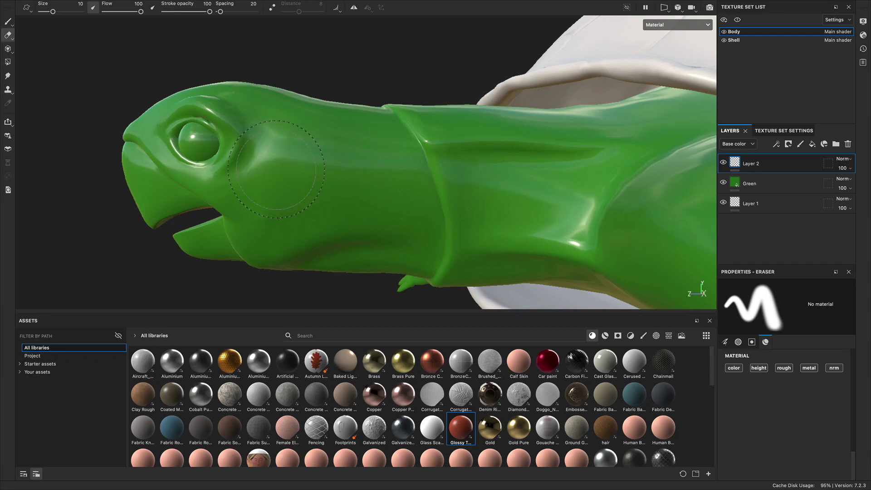
pyautogui.moveTo(341, 177)
pyautogui.keyDown('alt'); pyautogui.mouseDown()
pyautogui.moveTo(335, 171)
pyautogui.moveTo(473, 179)
pyautogui.moveTo(453, 178)
pyautogui.mouseUp(); pyautogui.keyUp('alt')
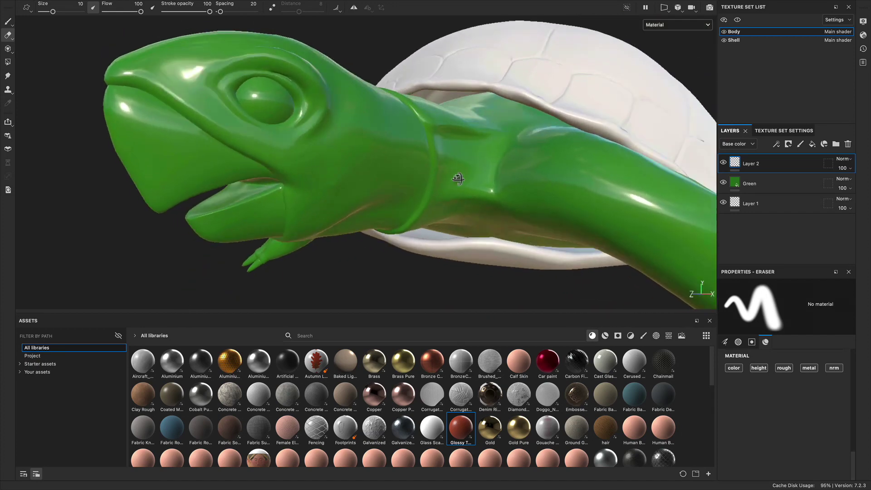
# Step: Return to the Paint tool with the blue brush and frame the side of the turtle's head and neck
pyautogui.click(8, 21)
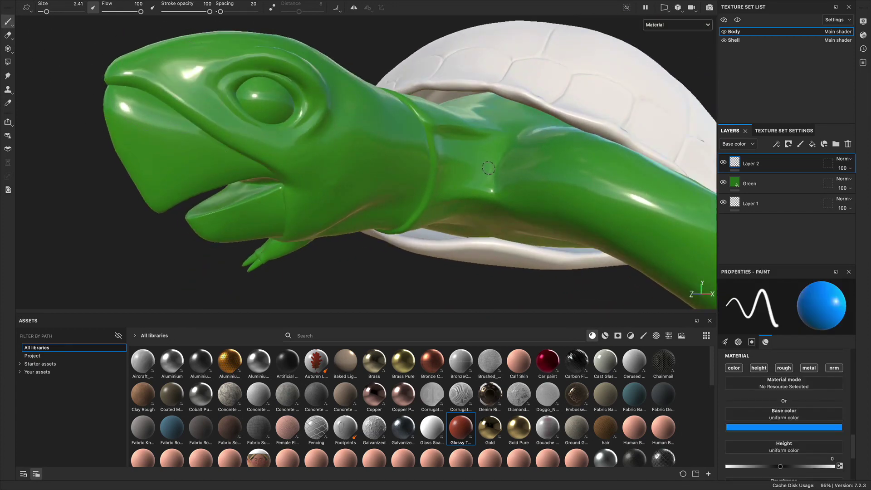
pyautogui.keyDown('alt'); pyautogui.moveTo(488, 168); pyautogui.dragTo(408, 177); pyautogui.keyUp('alt')
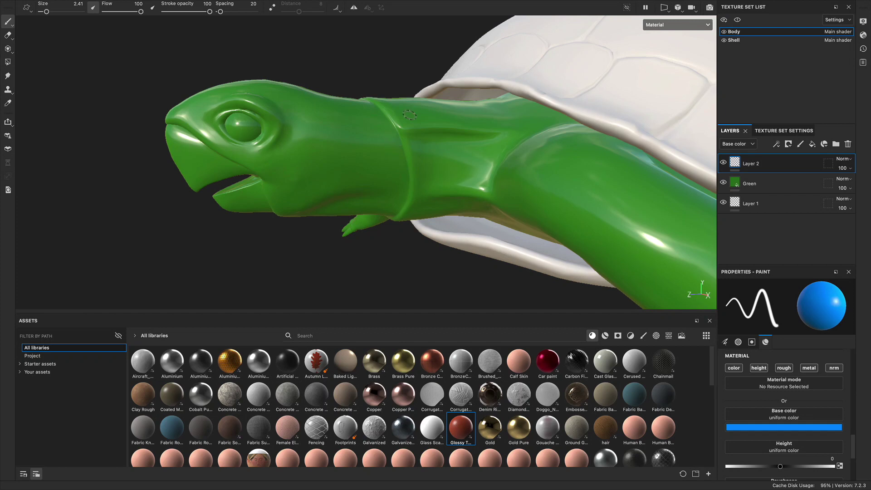
pyautogui.moveTo(424, 164)
pyautogui.keyDown('alt'); pyautogui.mouseDown()
pyautogui.moveTo(356, 165)
pyautogui.moveTo(418, 177)
pyautogui.mouseUp(); pyautogui.keyUp('alt')
pyautogui.keyDown('alt'); pyautogui.moveTo(418, 178); pyautogui.dragTo(498, 205, button='right'); pyautogui.keyUp('alt')
pyautogui.keyDown('alt'); pyautogui.moveTo(498, 206); pyautogui.dragTo(431, 205); pyautogui.keyUp('alt')
pyautogui.keyDown('alt'); pyautogui.moveTo(432, 204); pyautogui.dragTo(500, 193, button='right'); pyautogui.keyUp('alt')
pyautogui.moveTo(500, 193)
pyautogui.keyDown('alt'); pyautogui.mouseDown()
pyautogui.moveTo(471, 196)
pyautogui.moveTo(485, 200)
pyautogui.mouseUp(); pyautogui.keyUp('alt')
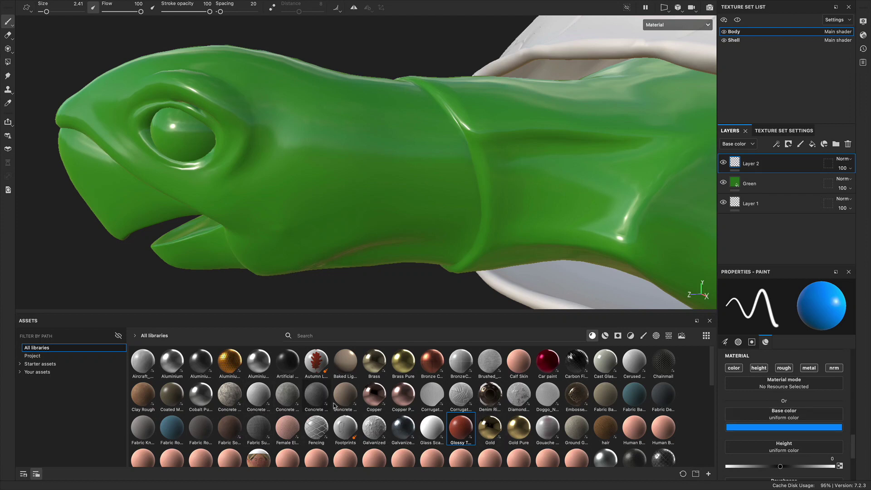
# Step: Try a round blue patch behind the turtle's eye, then undo it
pyautogui.moveTo(410, 185)
pyautogui.keyDown('alt'); pyautogui.mouseDown()
pyautogui.moveTo(356, 140)
pyautogui.moveTo(411, 213)
pyautogui.moveTo(406, 181)
pyautogui.moveTo(384, 195)
pyautogui.mouseUp(); pyautogui.keyUp('alt')
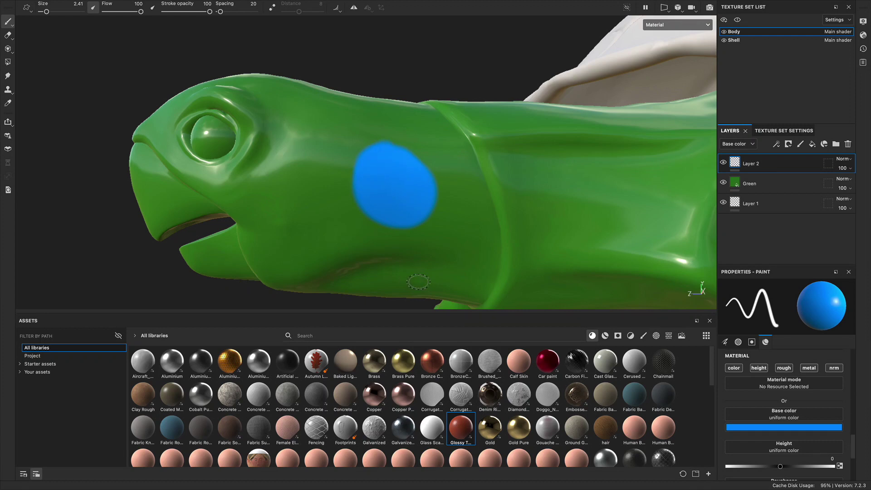
pyautogui.hotkey('ctrl', 'z')
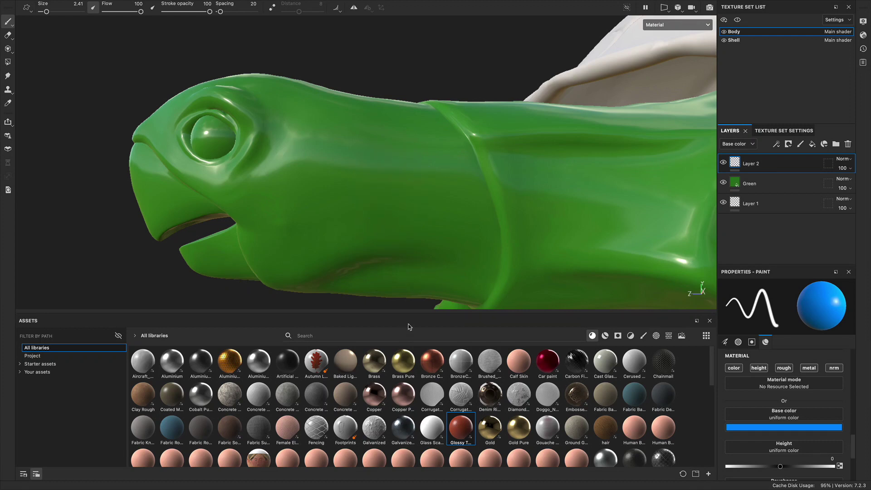
# Step: Browse the textures offered for the brush's base color without choosing one
pyautogui.moveTo(852, 442); pyautogui.dragTo(855, 448)
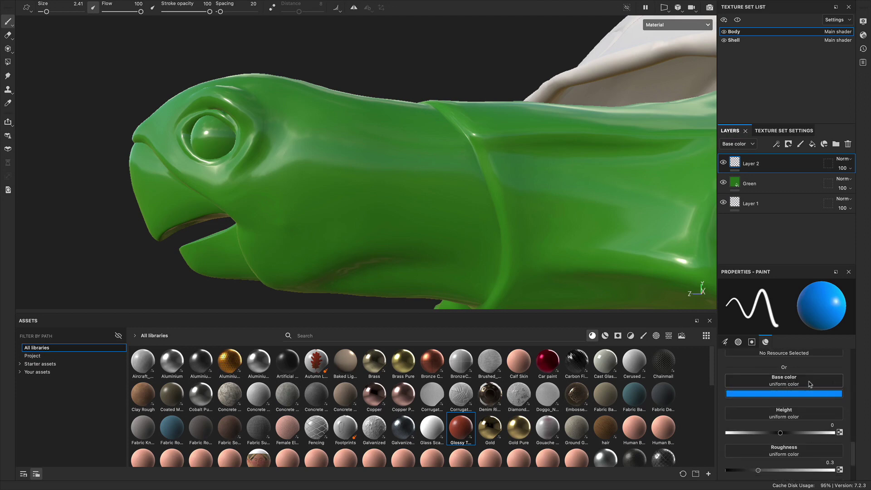
pyautogui.click(783, 383)
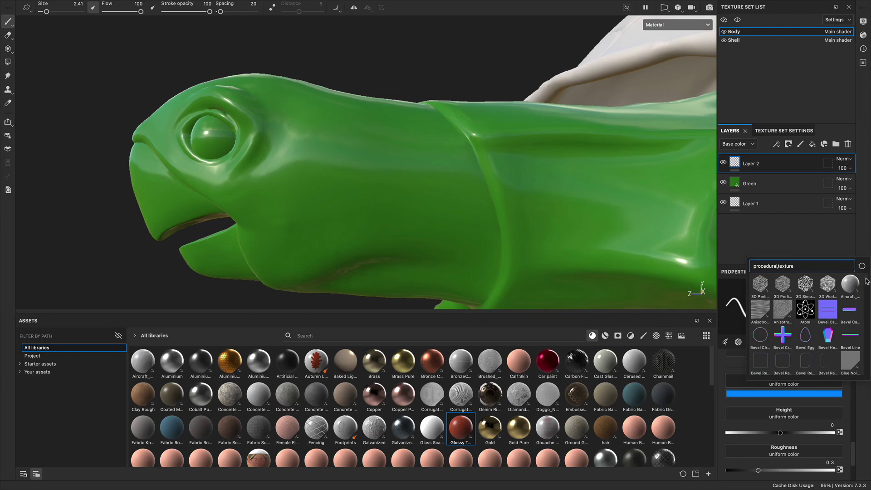
pyautogui.scroll(-5, 853, 309)
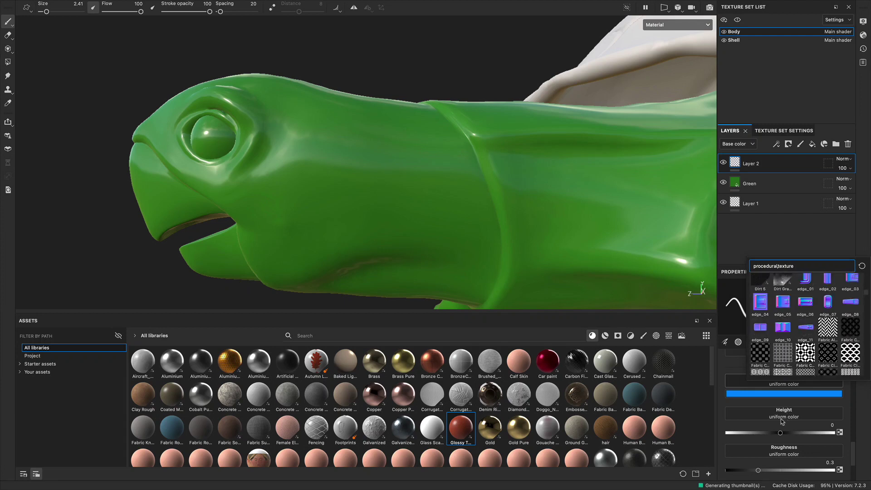
pyautogui.click(862, 414)
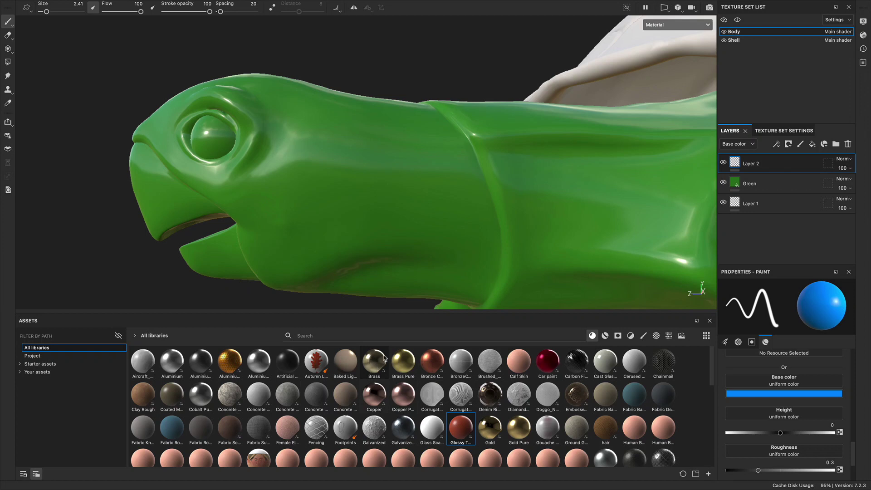
# Step: Assign Brass to the brush's base color and paint a round patch on the neck in front of the collar fold
pyautogui.moveTo(375, 363)
pyautogui.mouseDown()
pyautogui.moveTo(550, 354)
pyautogui.moveTo(800, 384)
pyautogui.moveTo(768, 381)
pyautogui.moveTo(784, 386)
pyautogui.mouseUp()
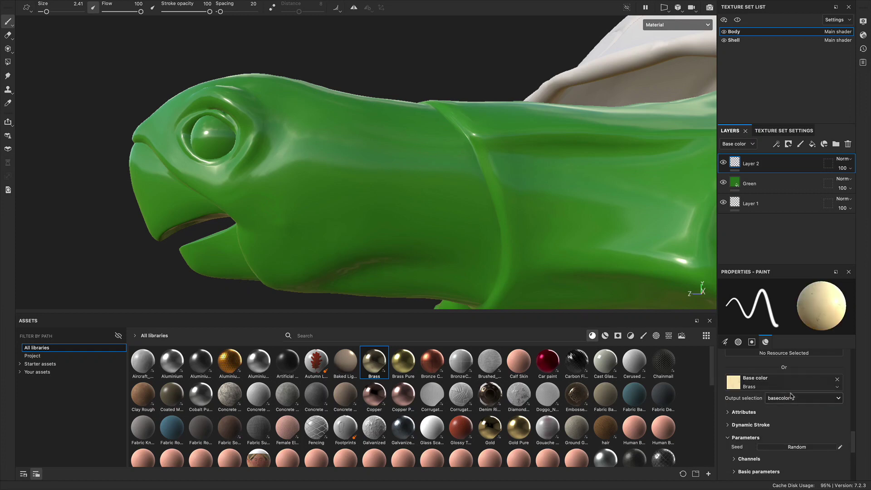
pyautogui.moveTo(409, 215)
pyautogui.mouseDown()
pyautogui.moveTo(393, 212)
pyautogui.moveTo(404, 144)
pyautogui.moveTo(415, 220)
pyautogui.moveTo(381, 186)
pyautogui.moveTo(391, 185)
pyautogui.moveTo(383, 167)
pyautogui.moveTo(393, 175)
pyautogui.moveTo(247, 190)
pyautogui.moveTo(516, 181)
pyautogui.moveTo(488, 200)
pyautogui.moveTo(499, 202)
pyautogui.mouseUp()
# Step: Clear Brass from the brush's base color and assign it there again
pyautogui.scroll(-5, 857, 443)
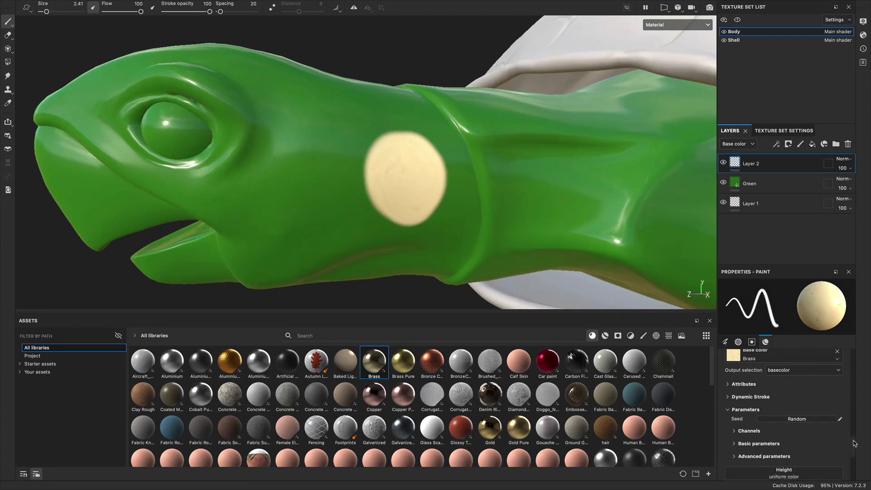
pyautogui.scroll(3, 853, 435)
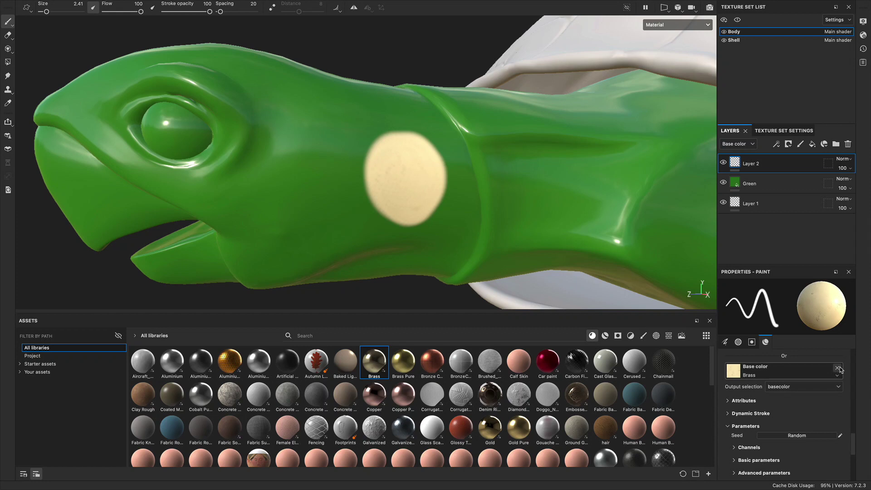
pyautogui.click(838, 367)
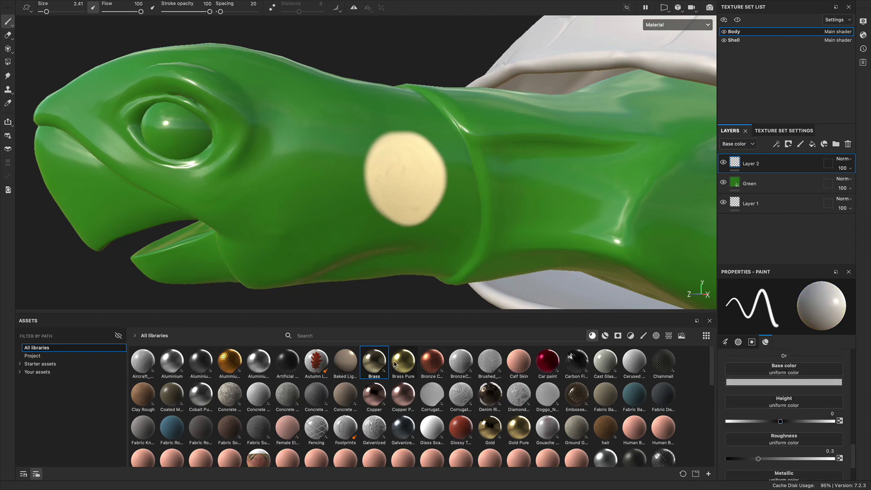
pyautogui.moveTo(381, 365); pyautogui.dragTo(750, 370)
# Step: Assign Brass to the brush's roughness and metallic channels as well
pyautogui.scroll(-6, 815, 407)
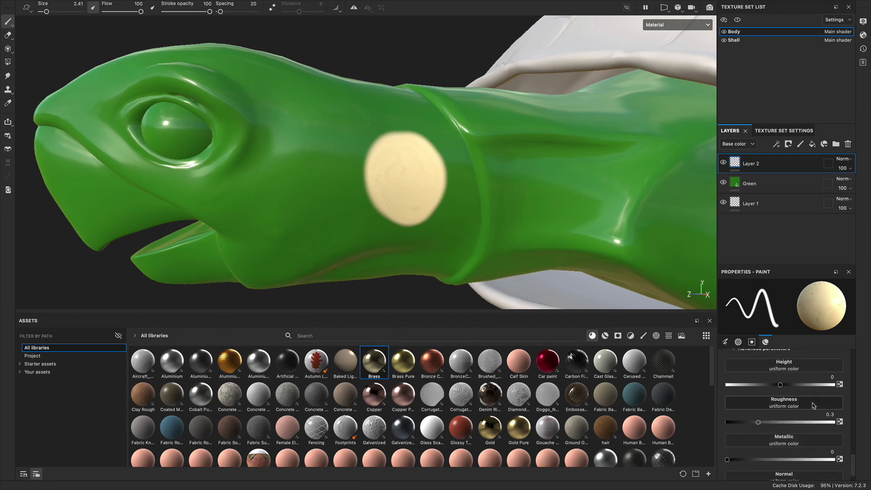
pyautogui.moveTo(371, 368); pyautogui.dragTo(762, 405)
pyautogui.scroll(-5, 857, 453)
pyautogui.moveTo(377, 368); pyautogui.dragTo(749, 418)
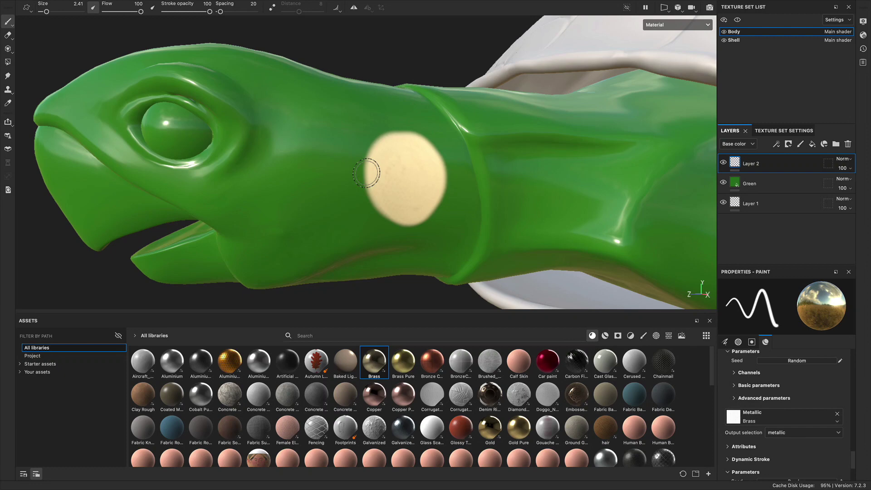
# Step: Paint a reflective brass patch partly overlapping the cream patch on the turtle's neck
pyautogui.moveTo(391, 166)
pyautogui.mouseDown()
pyautogui.moveTo(322, 146)
pyautogui.moveTo(390, 149)
pyautogui.moveTo(323, 149)
pyautogui.moveTo(405, 156)
pyautogui.moveTo(349, 168)
pyautogui.moveTo(336, 156)
pyautogui.moveTo(398, 119)
pyautogui.moveTo(370, 109)
pyautogui.moveTo(327, 119)
pyautogui.moveTo(331, 109)
pyautogui.moveTo(356, 122)
pyautogui.mouseUp()
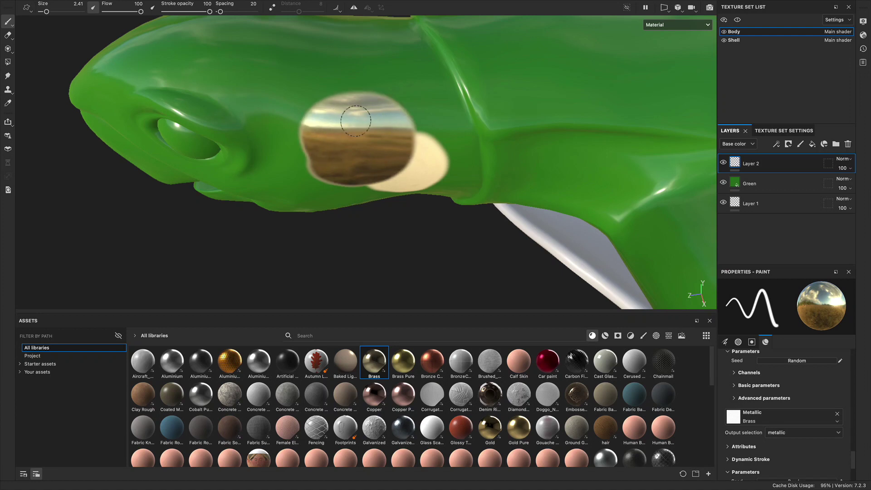
pyautogui.keyDown('alt'); pyautogui.moveTo(390, 182); pyautogui.dragTo(488, 236); pyautogui.keyUp('alt')
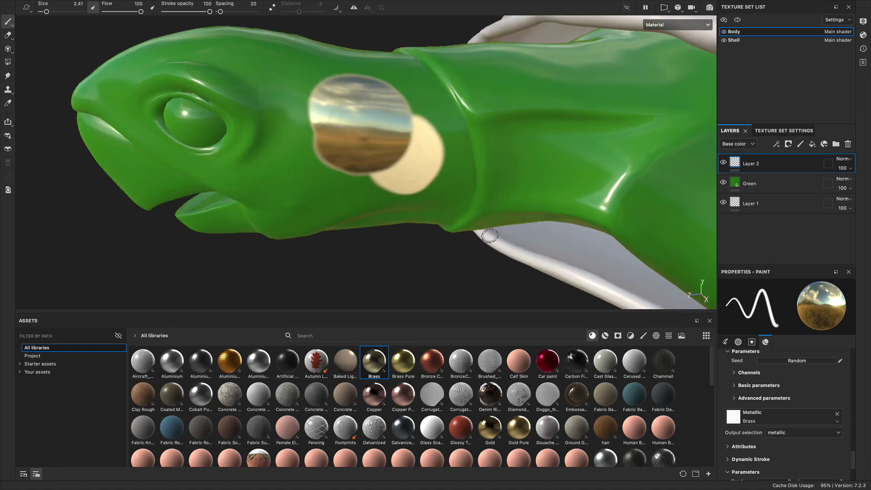
pyautogui.moveTo(418, 237)
pyautogui.keyDown('alt'); pyautogui.mouseDown()
pyautogui.moveTo(433, 190)
pyautogui.moveTo(467, 197)
pyautogui.moveTo(477, 234)
pyautogui.mouseUp(); pyautogui.keyUp('alt')
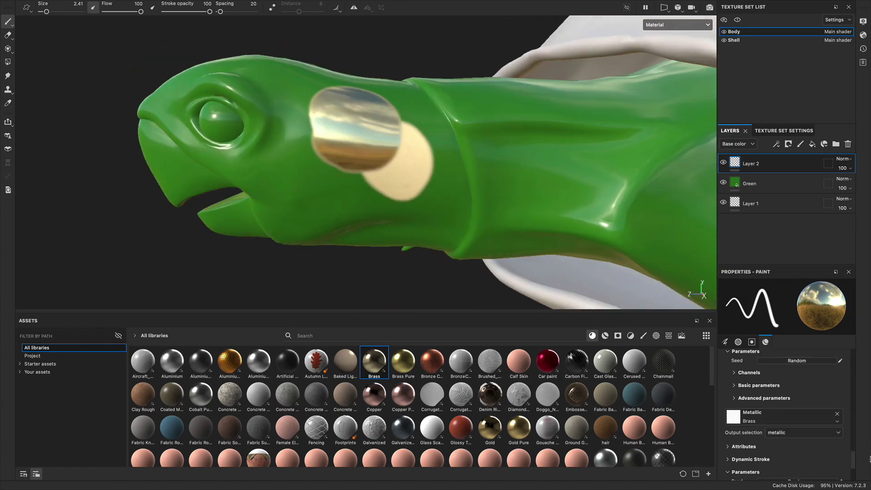
# Step: Add a new paint layer above Layer 2
pyautogui.moveTo(855, 467)
pyautogui.mouseDown()
pyautogui.moveTo(853, 353)
pyautogui.moveTo(853, 364)
pyautogui.mouseUp()
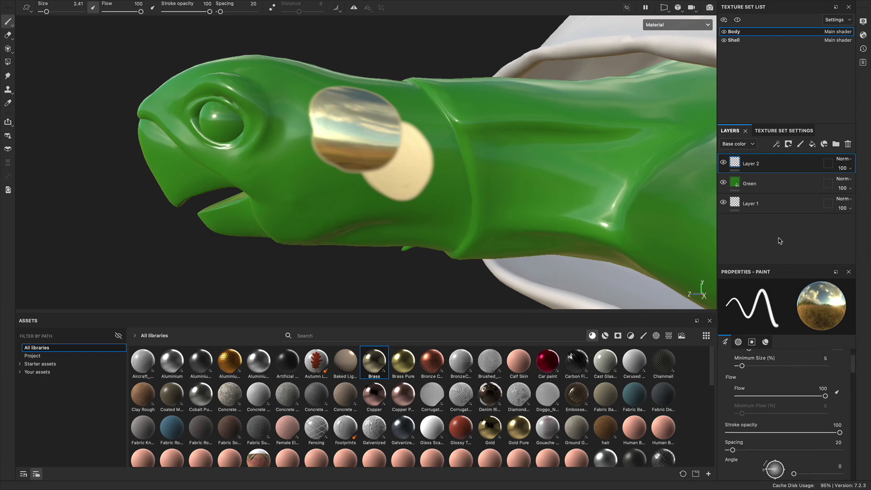
pyautogui.click(801, 144)
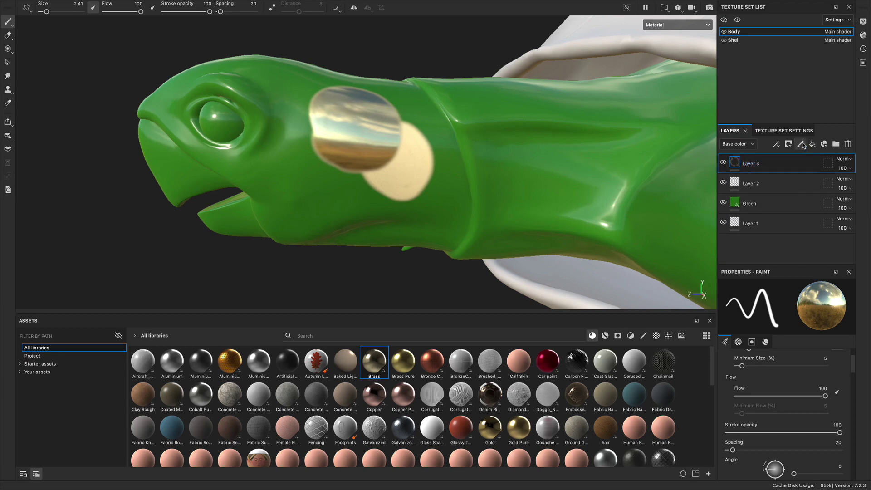
# Step: Turn off the brush's color, roughness and metallic channels, leaving height and normal active
pyautogui.click(766, 343)
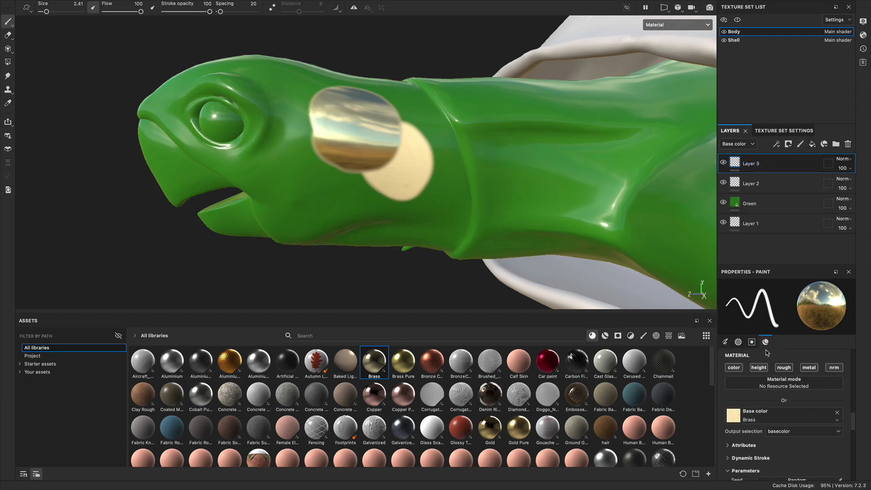
pyautogui.click(734, 368)
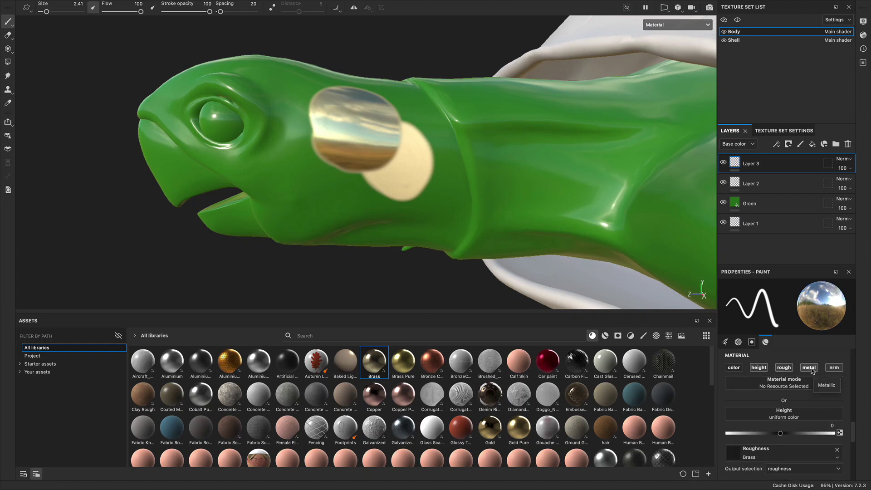
pyautogui.click(783, 369)
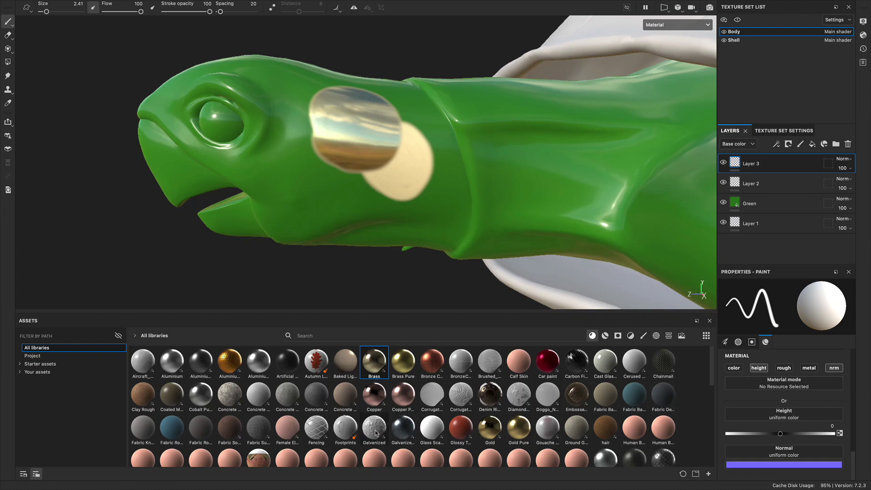
# Step: Load the Chainmail material into the brush's material mode
pyautogui.moveTo(375, 433)
pyautogui.moveTo(671, 366)
pyautogui.moveTo(671, 367); pyautogui.dragTo(793, 386)
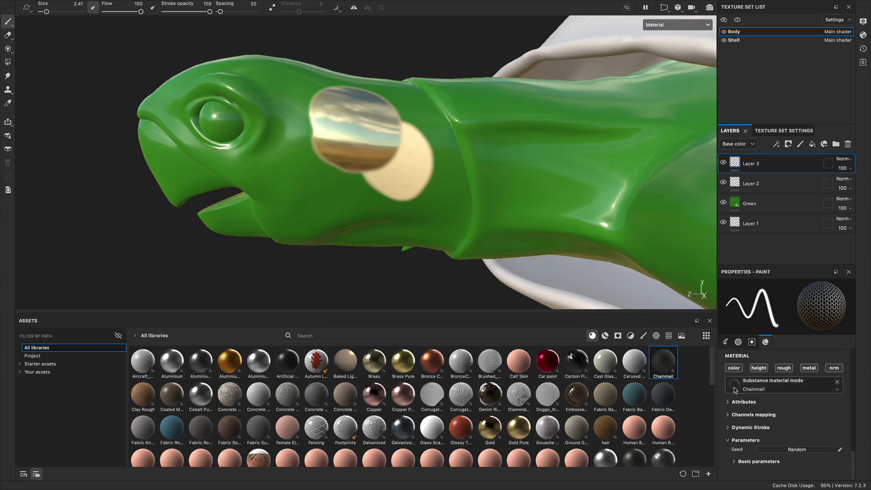
# Step: Disable the Chainmail brush's color, roughness and metallic channels and paint a relief-only patch on the neck behind the collar fold
pyautogui.click(735, 369)
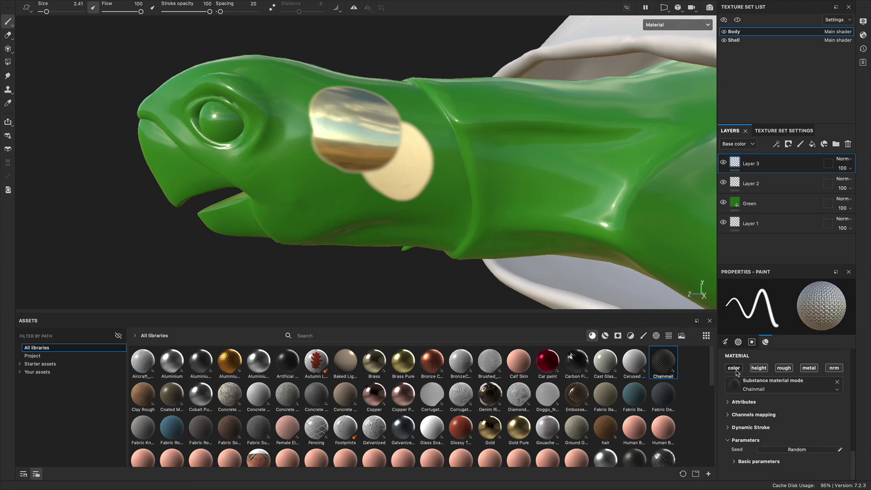
pyautogui.click(784, 368)
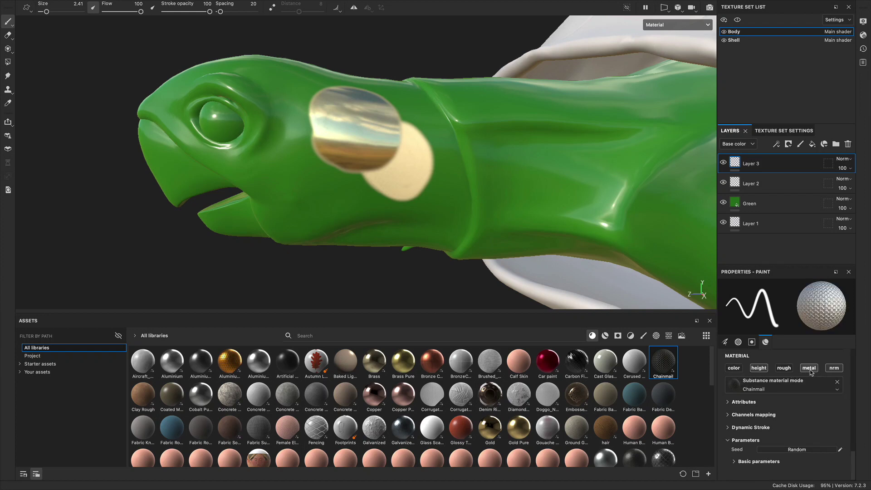
pyautogui.click(810, 369)
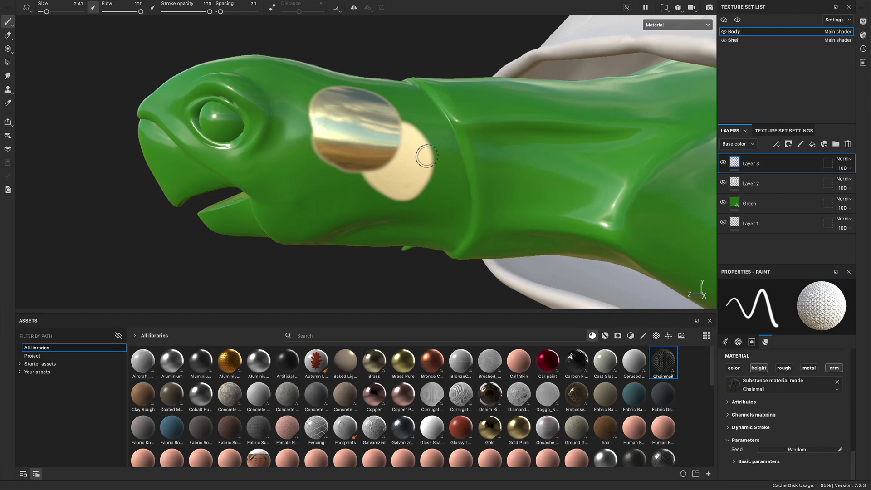
pyautogui.keyDown('alt'); pyautogui.moveTo(520, 179); pyautogui.dragTo(498, 187); pyautogui.keyUp('alt')
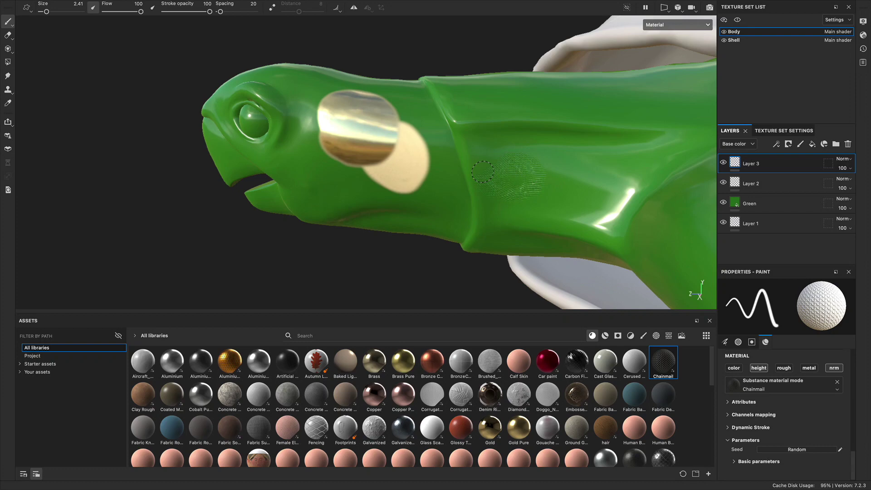
# Step: Extend the Chainmail relief across the side of the neck and onto its upper surface behind the collar fold
pyautogui.moveTo(525, 146)
pyautogui.mouseDown()
pyautogui.moveTo(584, 190)
pyautogui.moveTo(567, 200)
pyautogui.moveTo(565, 179)
pyautogui.moveTo(510, 138)
pyautogui.mouseUp()
pyautogui.keyDown('alt'); pyautogui.moveTo(509, 138); pyautogui.dragTo(450, 193, button='right'); pyautogui.keyUp('alt')
pyautogui.moveTo(318, 197)
pyautogui.mouseDown()
pyautogui.moveTo(325, 161)
pyautogui.moveTo(408, 119)
pyautogui.moveTo(590, 156)
pyautogui.moveTo(559, 159)
pyautogui.moveTo(559, 267)
pyautogui.moveTo(644, 209)
pyautogui.moveTo(604, 122)
pyautogui.moveTo(620, 259)
pyautogui.moveTo(366, 200)
pyautogui.moveTo(325, 163)
pyautogui.mouseUp()
pyautogui.moveTo(377, 206)
pyautogui.mouseDown()
pyautogui.moveTo(522, 213)
pyautogui.moveTo(436, 196)
pyautogui.moveTo(544, 205)
pyautogui.moveTo(570, 173)
pyautogui.moveTo(567, 202)
pyautogui.moveTo(544, 195)
pyautogui.moveTo(449, 220)
pyautogui.moveTo(422, 194)
pyautogui.mouseUp()
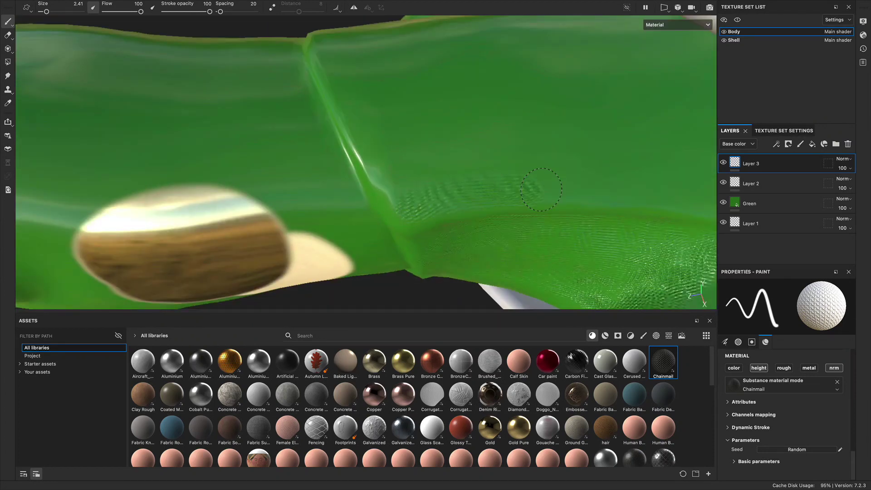
pyautogui.keyDown('alt'); pyautogui.moveTo(684, 204); pyautogui.dragTo(396, 217); pyautogui.keyUp('alt')
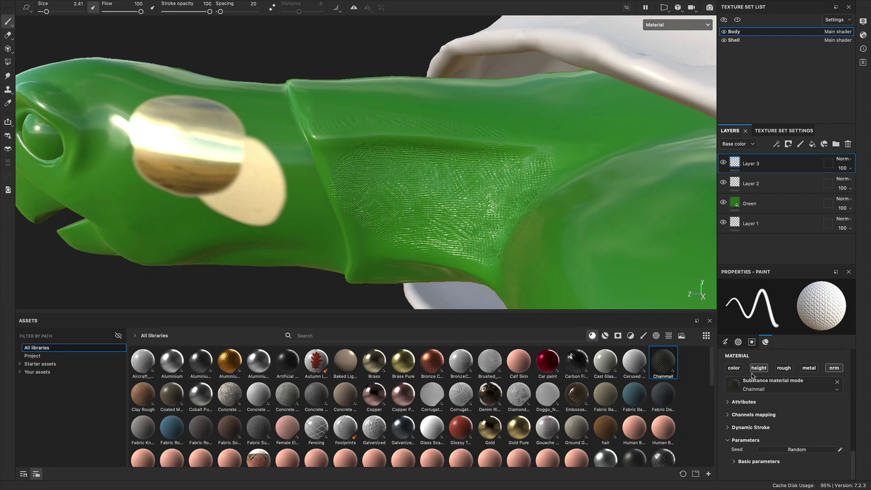
# Step: Turn the Chainmail brush's color channel on and back off to compare the material preview
pyautogui.click(735, 368)
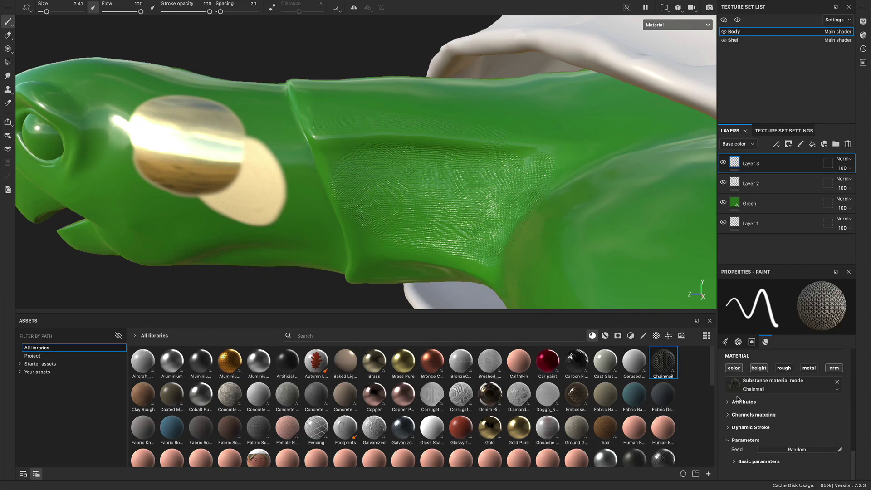
pyautogui.click(735, 369)
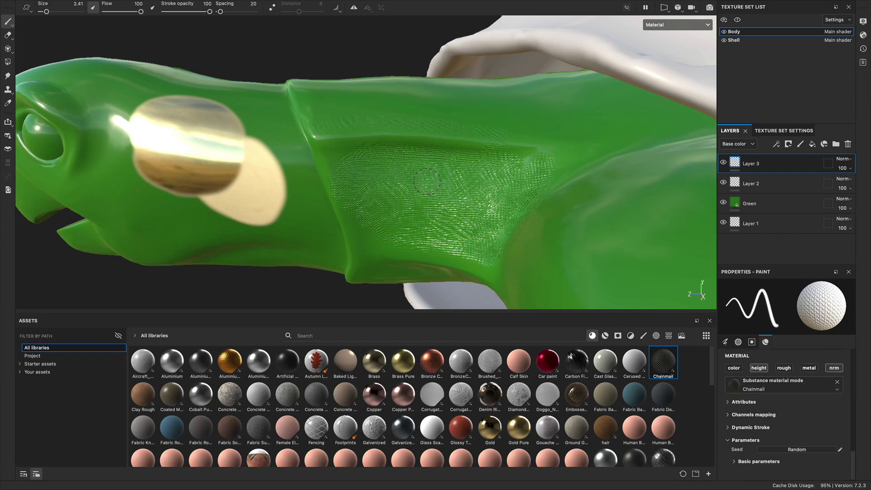
# Step: Enlarge the brush to size 6.51 and paint Chainmail relief over the upper neck behind the collar fold
pyautogui.moveTo(474, 175)
pyautogui.keyDown('alt'); pyautogui.mouseDown()
pyautogui.moveTo(399, 140)
pyautogui.moveTo(374, 214)
pyautogui.mouseUp(); pyautogui.keyUp('alt')
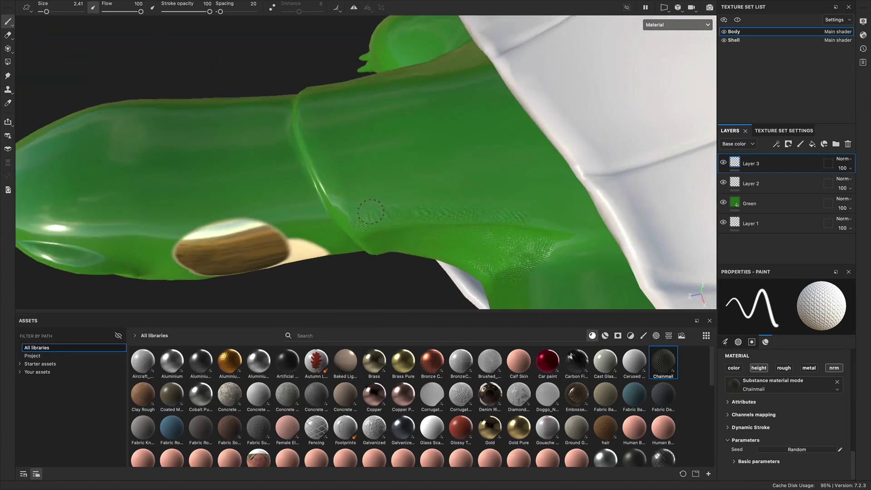
pyautogui.press(']')
pyautogui.press(']')
pyautogui.press(']')
pyautogui.press(']')
pyautogui.press(']')
pyautogui.moveTo(366, 195)
pyautogui.mouseDown()
pyautogui.moveTo(502, 184)
pyautogui.moveTo(488, 147)
pyautogui.moveTo(368, 149)
pyautogui.moveTo(331, 177)
pyautogui.moveTo(370, 208)
pyautogui.mouseUp()
# Step: Examine the painted Chainmail relief and the Brass and cream patches on the head and neck from several angles
pyautogui.moveTo(513, 218)
pyautogui.keyDown('alt'); pyautogui.mouseDown()
pyautogui.moveTo(502, 186)
pyautogui.moveTo(463, 143)
pyautogui.moveTo(465, 179)
pyautogui.moveTo(454, 190)
pyautogui.mouseUp(); pyautogui.keyUp('alt')
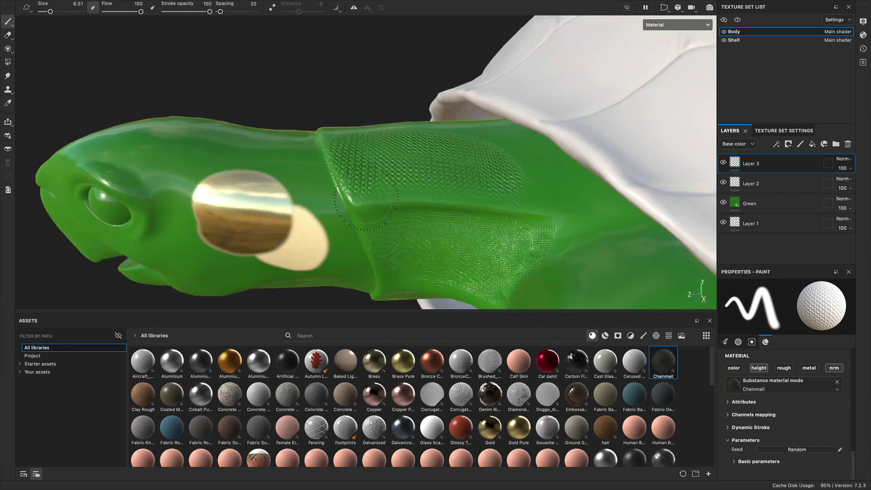
pyautogui.keyDown('alt'); pyautogui.moveTo(366, 200); pyautogui.dragTo(486, 189); pyautogui.keyUp('alt')
pyautogui.moveTo(486, 189)
pyautogui.keyDown('alt'); pyautogui.mouseDown(button='right')
pyautogui.moveTo(463, 215)
pyautogui.moveTo(509, 148)
pyautogui.mouseUp(button='right'); pyautogui.keyUp('alt')
pyautogui.keyDown('alt'); pyautogui.moveTo(510, 148); pyautogui.dragTo(424, 182); pyautogui.keyUp('alt')
pyautogui.keyDown('alt'); pyautogui.moveTo(466, 122); pyautogui.dragTo(581, 216, button='middle'); pyautogui.keyUp('alt')
pyautogui.keyDown('alt'); pyautogui.moveTo(518, 194); pyautogui.dragTo(502, 248); pyautogui.keyUp('alt')
pyautogui.keyDown('alt'); pyautogui.moveTo(468, 230); pyautogui.dragTo(373, 184, button='middle'); pyautogui.keyUp('alt')
pyautogui.keyDown('alt'); pyautogui.moveTo(486, 214); pyautogui.dragTo(490, 155); pyautogui.keyUp('alt')
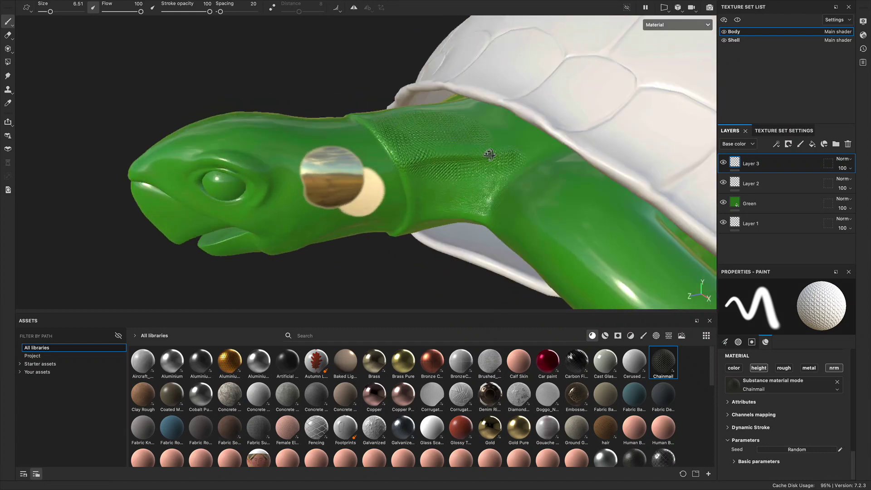
pyautogui.keyDown('alt'); pyautogui.moveTo(490, 155); pyautogui.dragTo(657, 176, button='right'); pyautogui.keyUp('alt')
pyautogui.moveTo(657, 176)
pyautogui.keyDown('alt'); pyautogui.mouseDown()
pyautogui.moveTo(497, 173)
pyautogui.moveTo(502, 179)
pyautogui.mouseUp(); pyautogui.keyUp('alt')
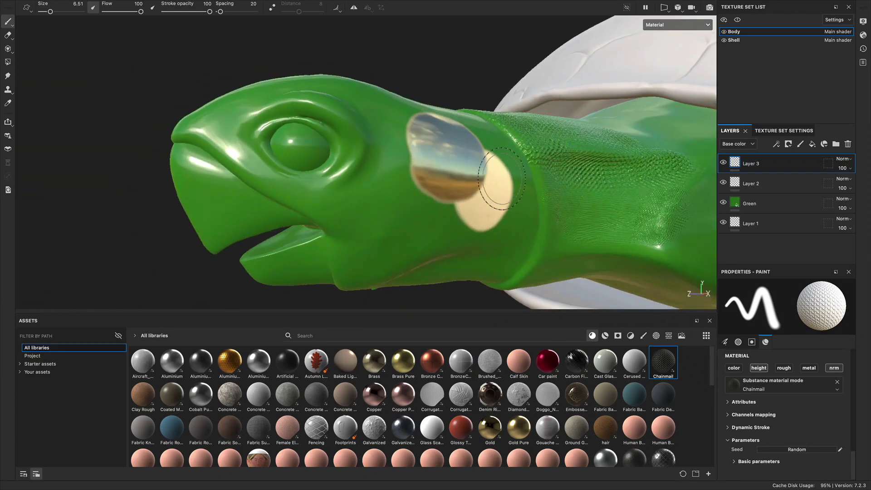